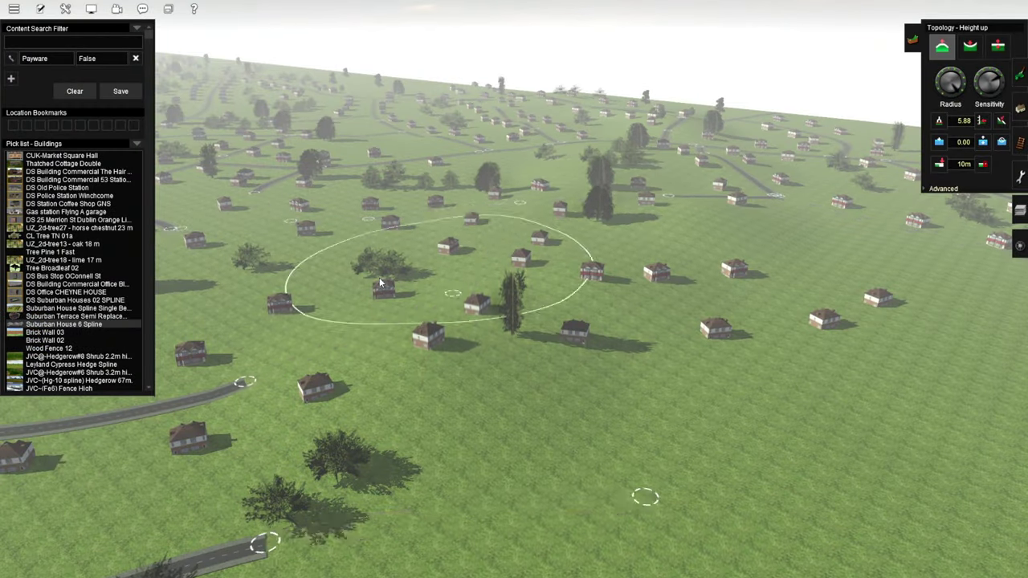
Step: Fly the camera across the suburban houses and winding roads toward the road junction
mouse_move(382, 283)
right_mouse_down()
mouse_move(541, 173)
mouse_move(501, 117)
mouse_move(513, 52)
mouse_move(777, 256)
mouse_move(679, 230)
mouse_move(506, 157)
mouse_move(427, 315)
right_mouse_up()
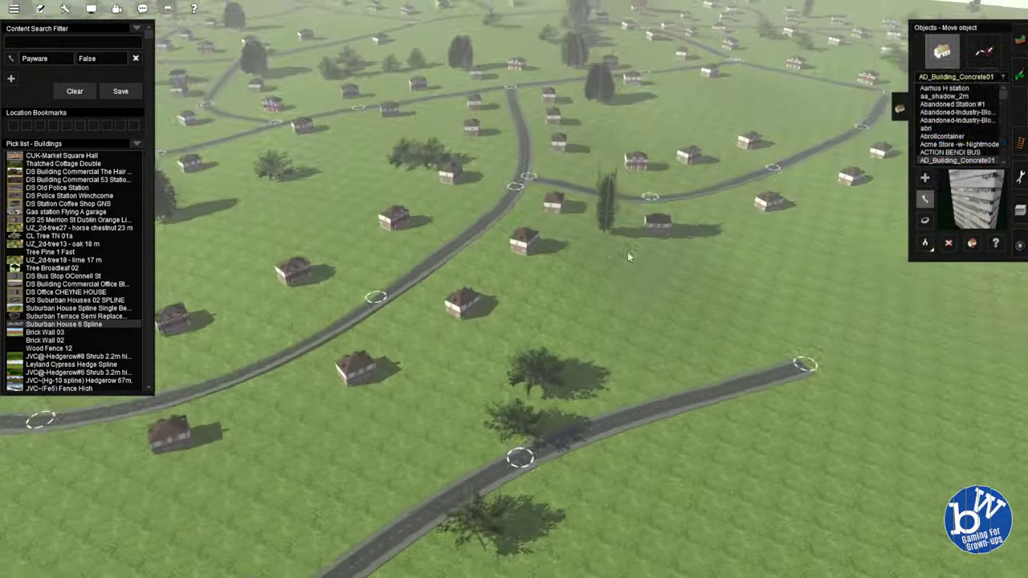
Step: Move a house beside the road, then rotate it and the AD_Building_Concrete01 office block to face the roads
scroll(666, 209, "up", 3)
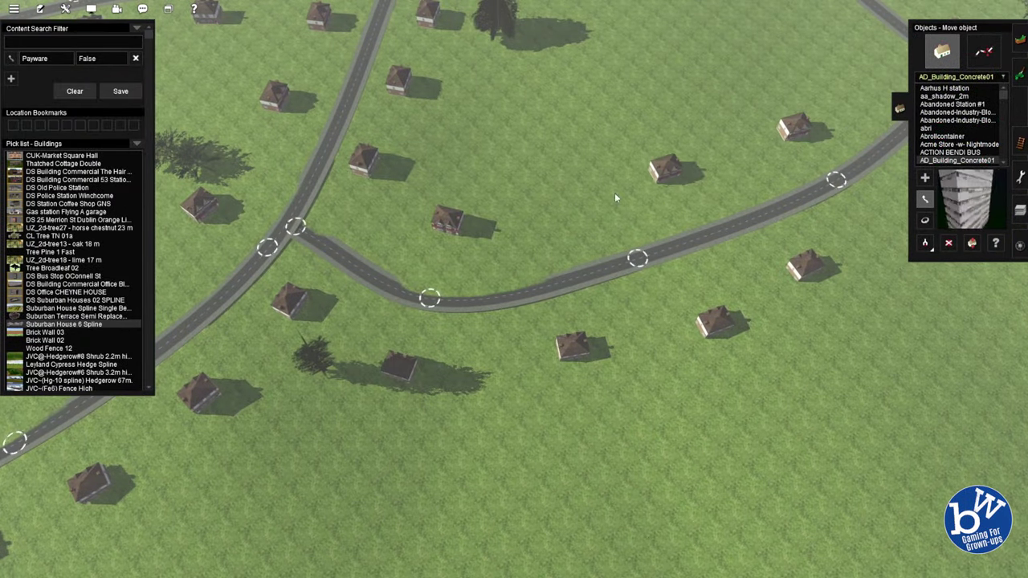
left_click_drag(456, 223, 486, 234)
key("r")
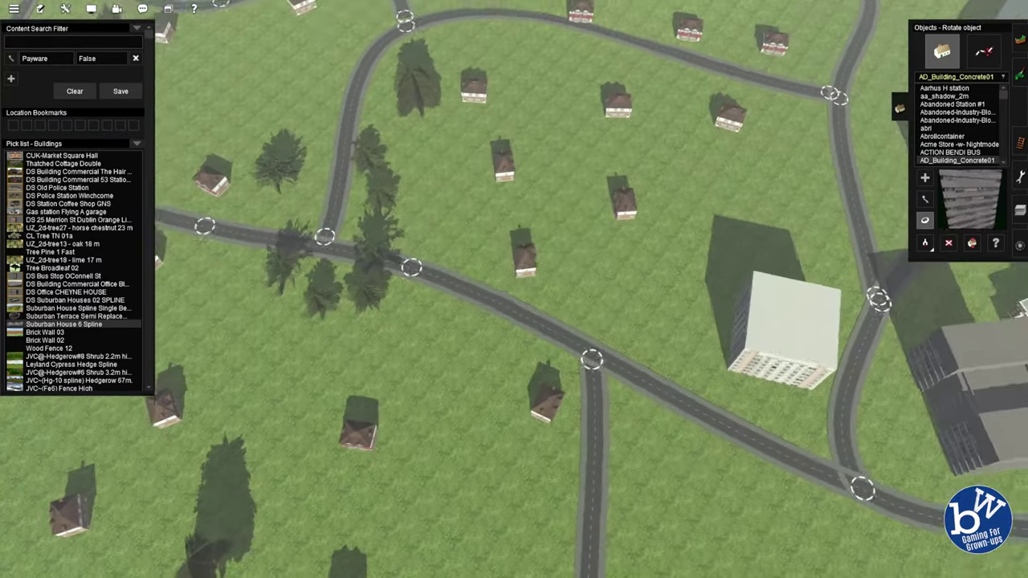
key("r")
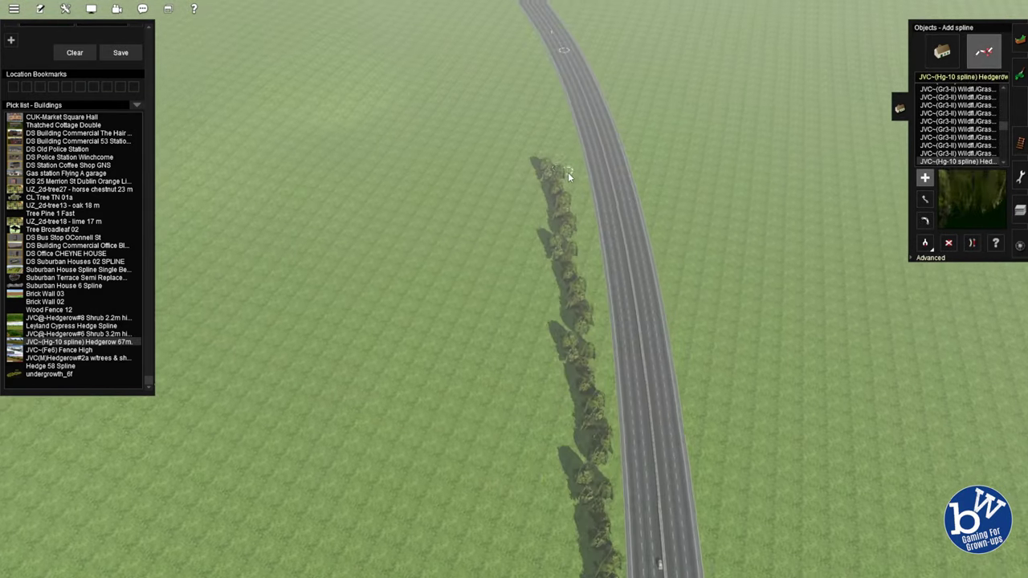
Step: Extend the JVC Hg-10 Hedgerow along the road edge and look along the road
left_click(568, 171)
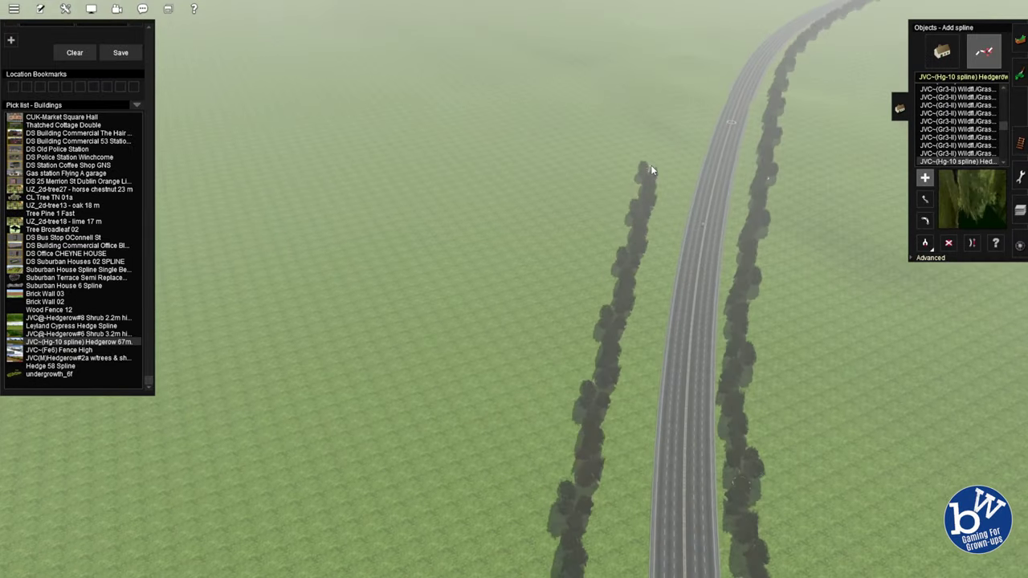
right_click_drag(650, 164, 534, 262)
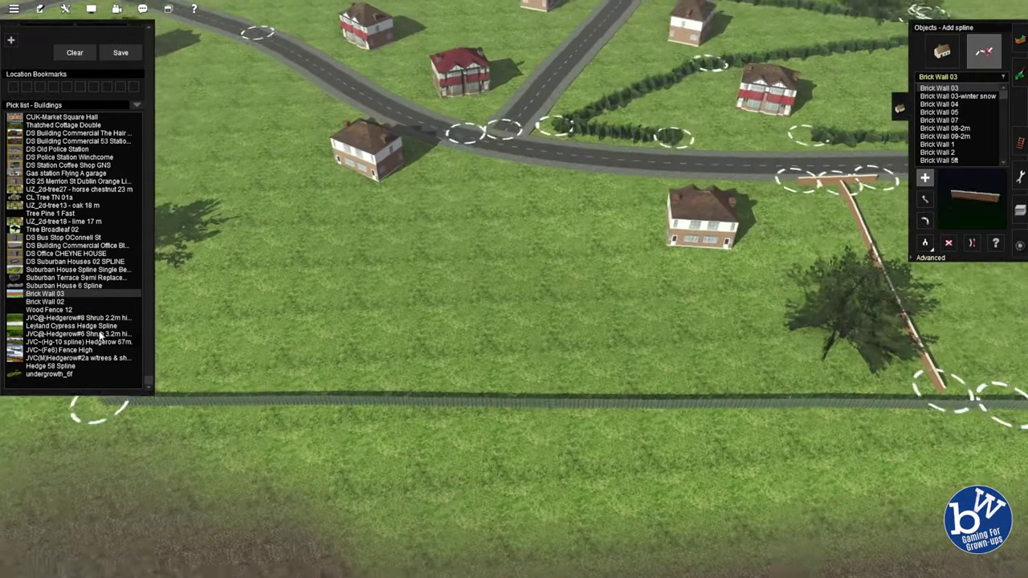
Step: Anchor a brick wall between the house gardens and join its free end to the fence
left_click(50, 263)
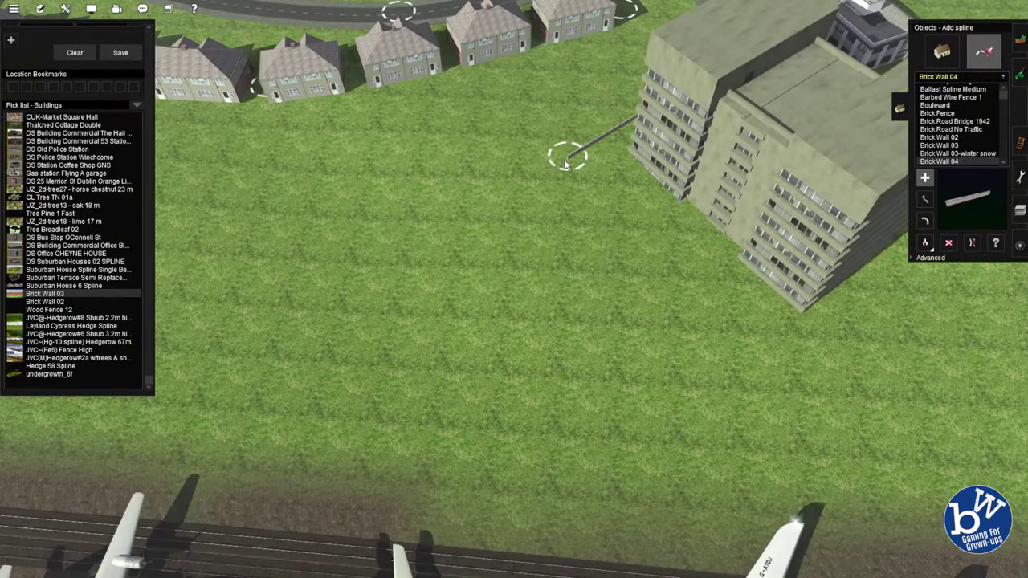
left_click(565, 161)
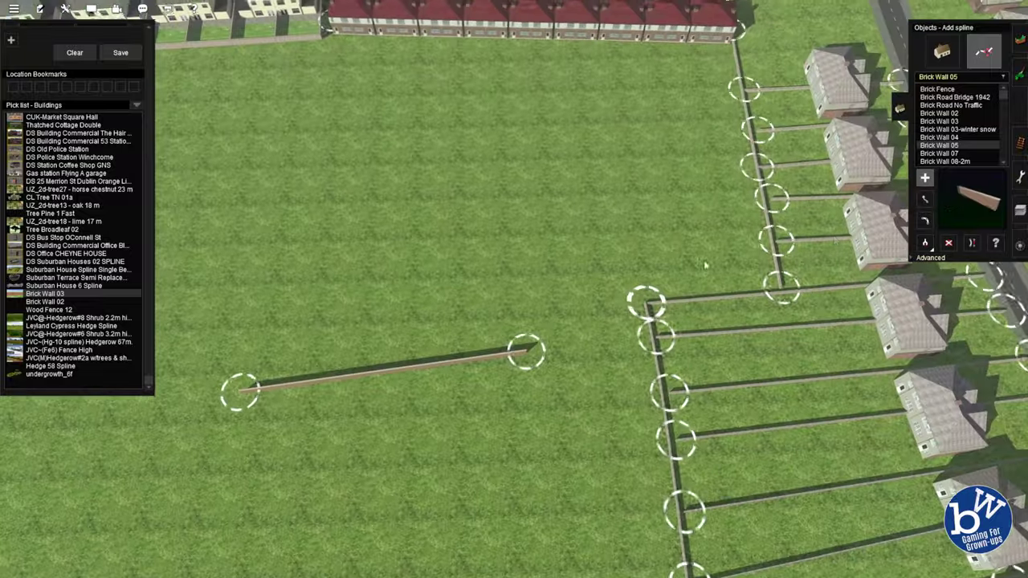
left_click_drag(522, 351, 638, 297)
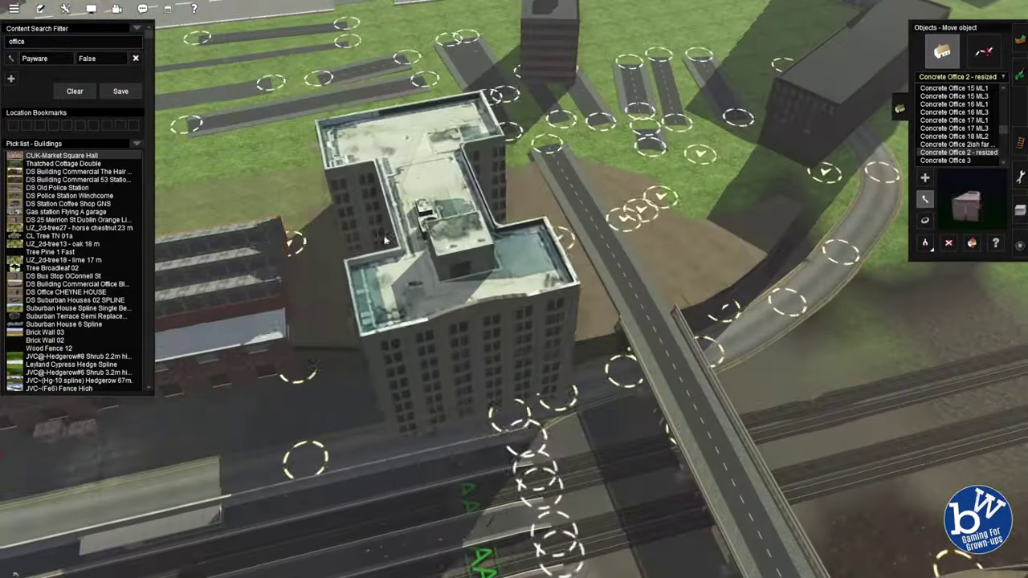
Step: Fit the Concrete Office 2 - resized block beside the road by moving, rotating and lowering it (about -48 m)
key("h")
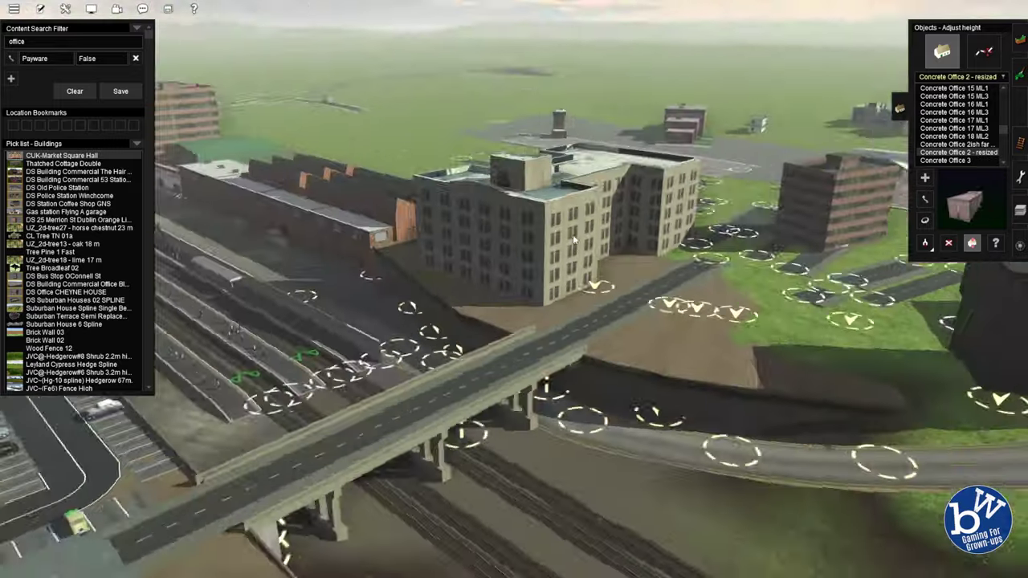
key("m")
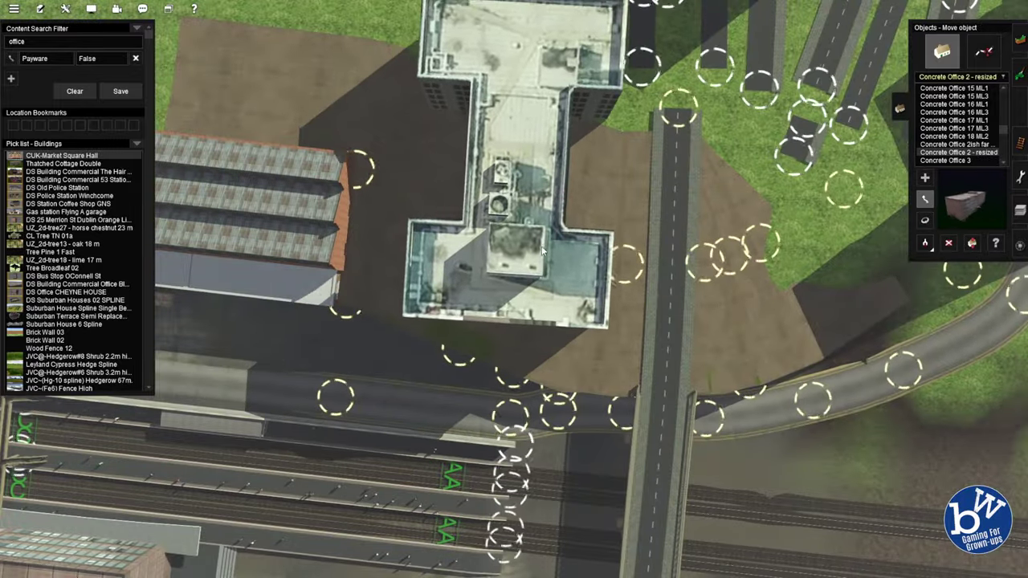
key("h")
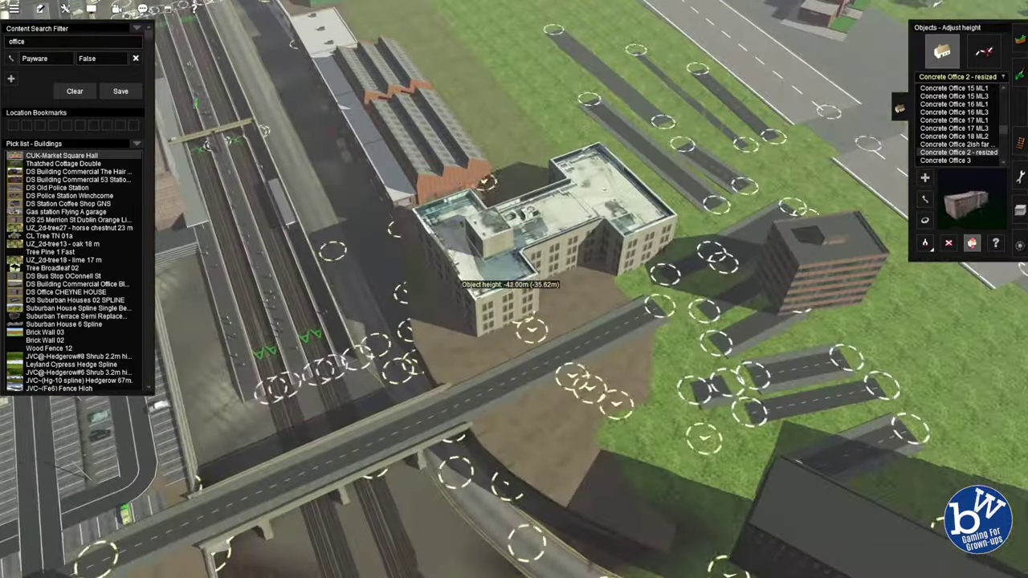
key("r")
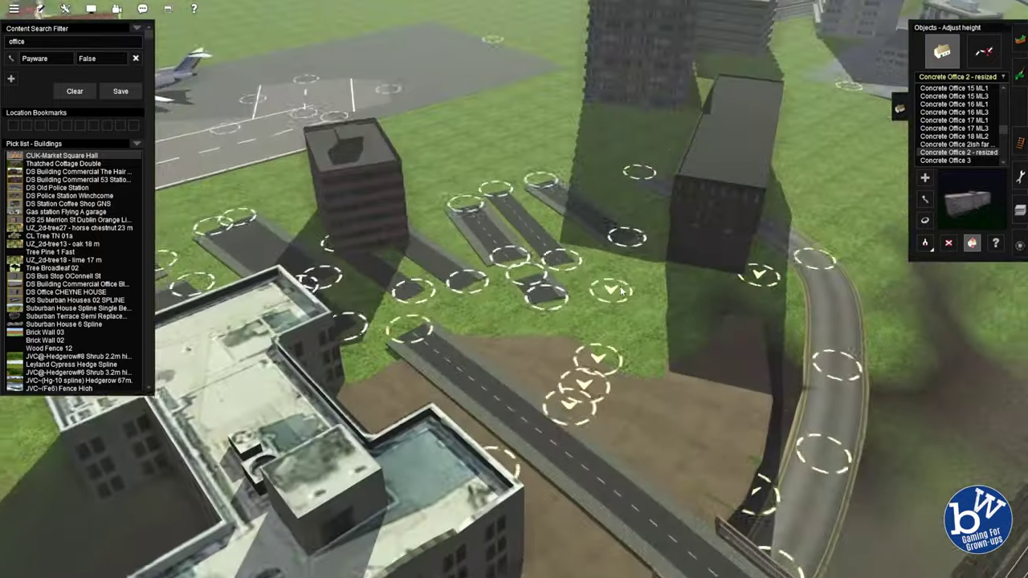
key("m")
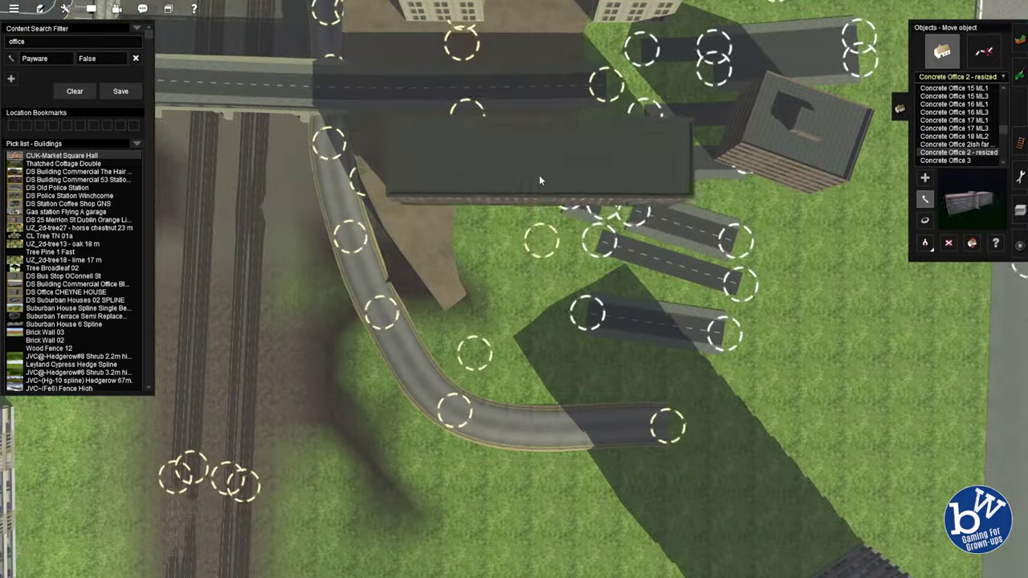
key("h")
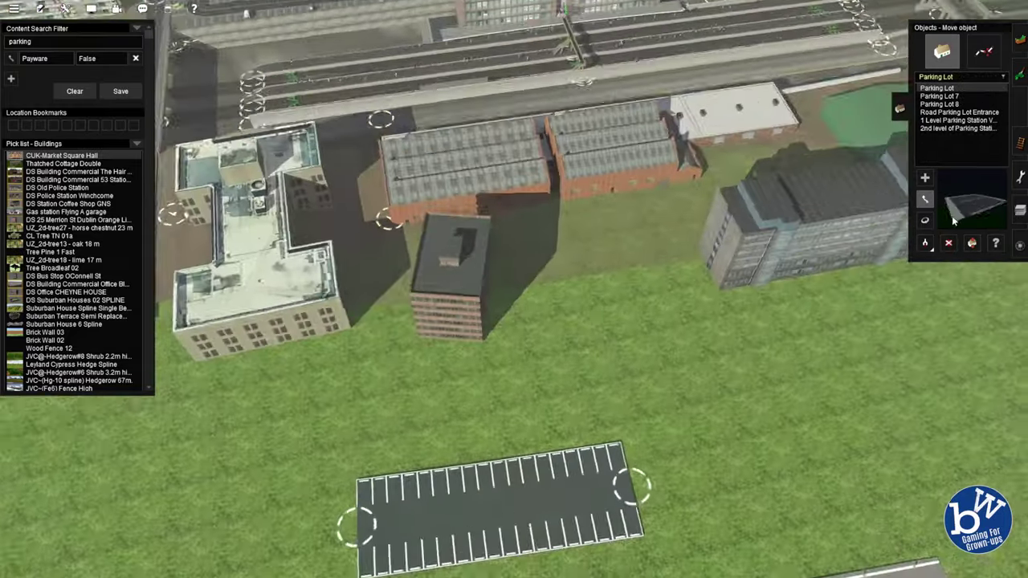
Step: Rotate the dark-roofed building square, then inspect the offices and white Office 010 from several angles
left_click(924, 220)
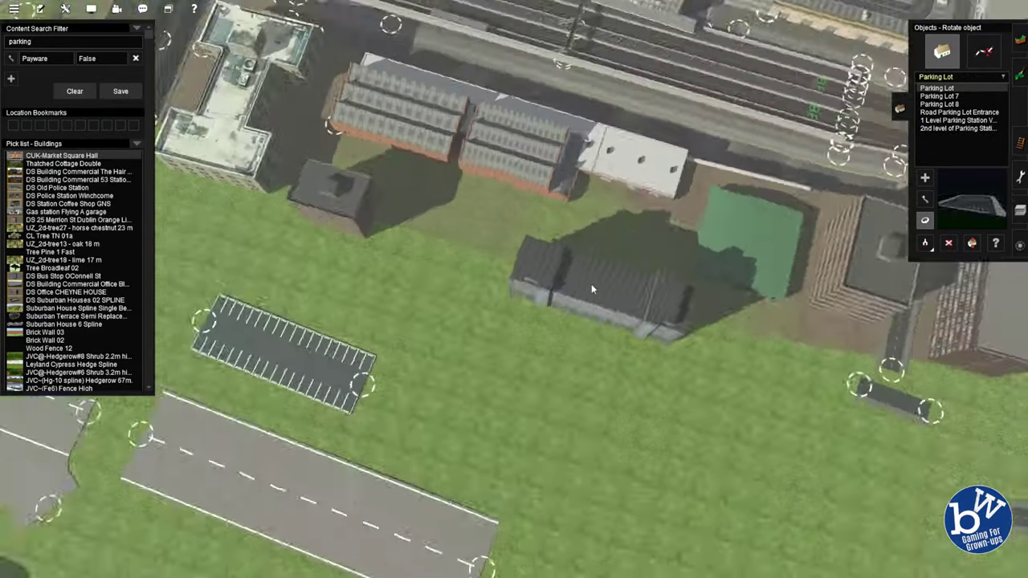
left_click_drag(591, 287, 610, 288)
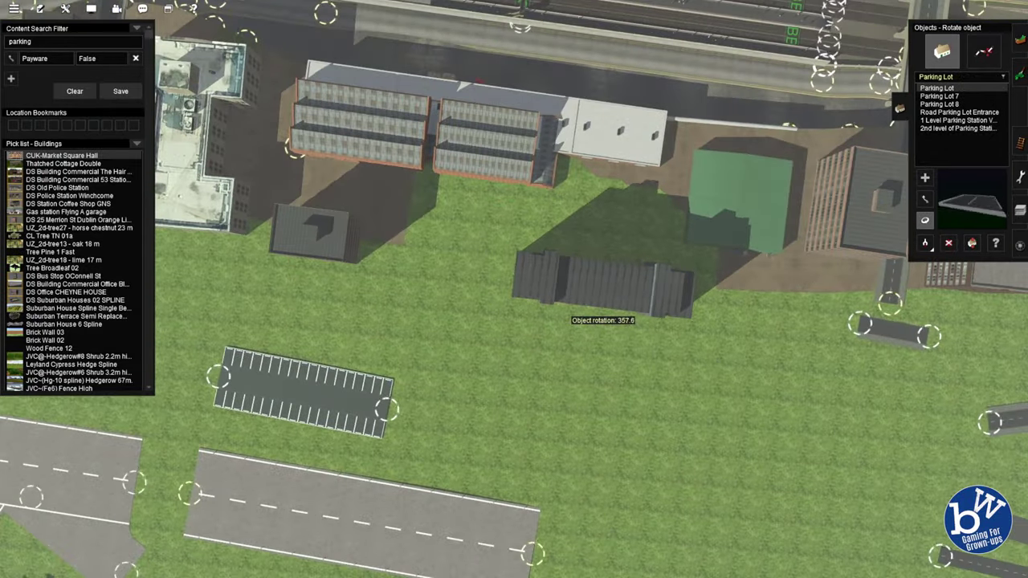
right_click_drag(557, 272, 488, 294)
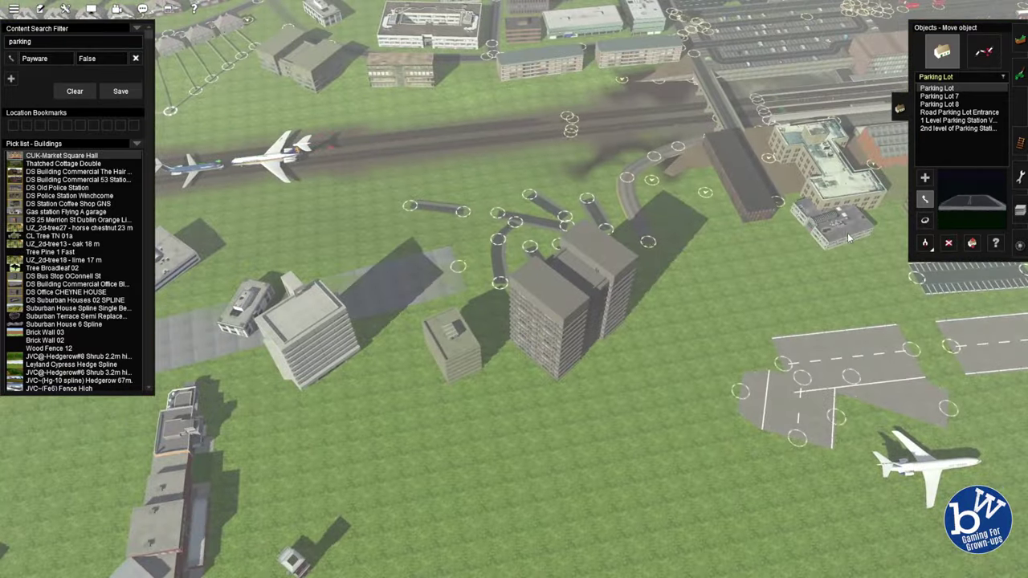
right_click_drag(848, 237, 568, 145)
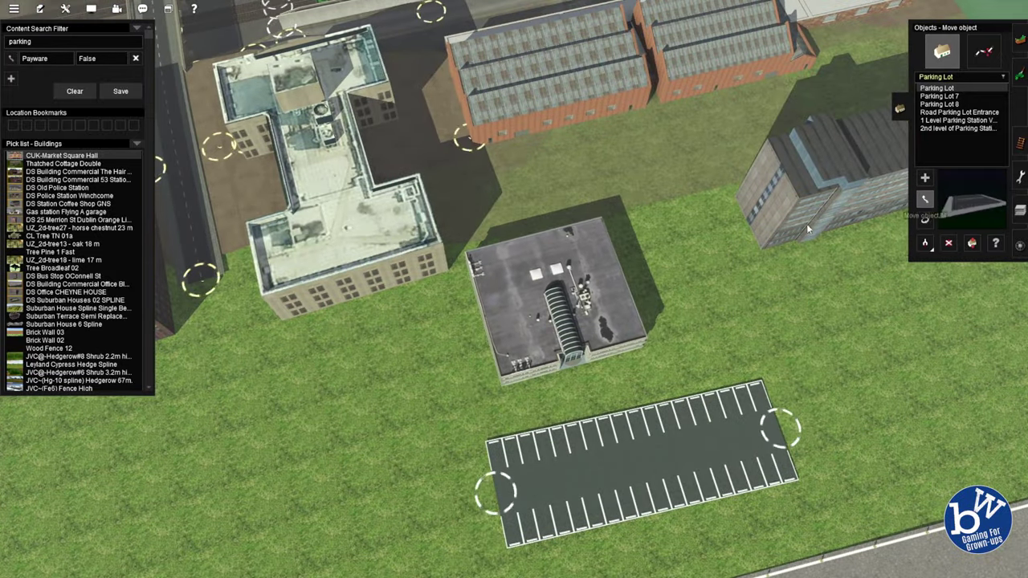
right_click_drag(613, 267, 593, 277)
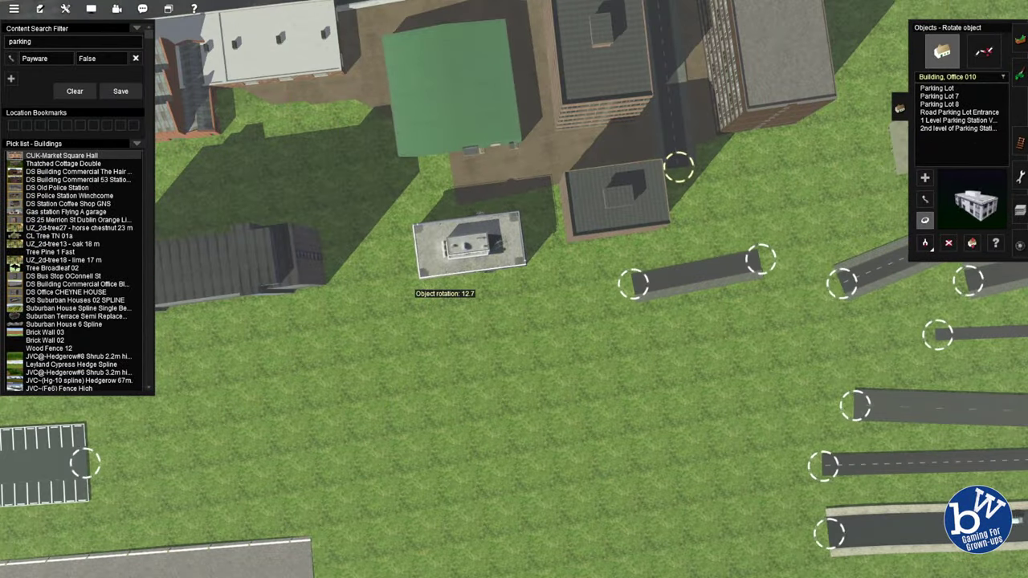
right_click_drag(868, 237, 868, 238)
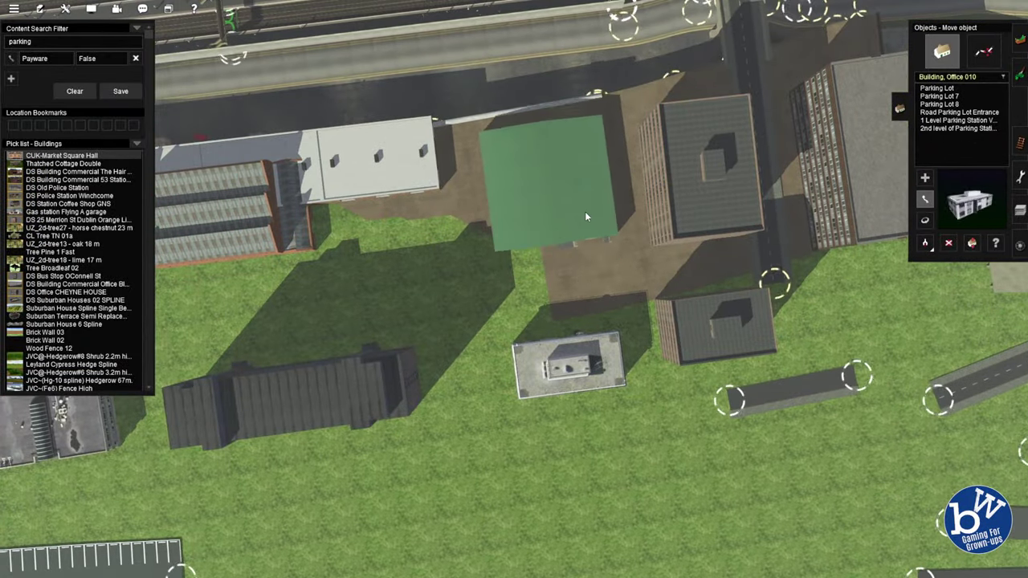
right_click_drag(584, 211, 521, 342)
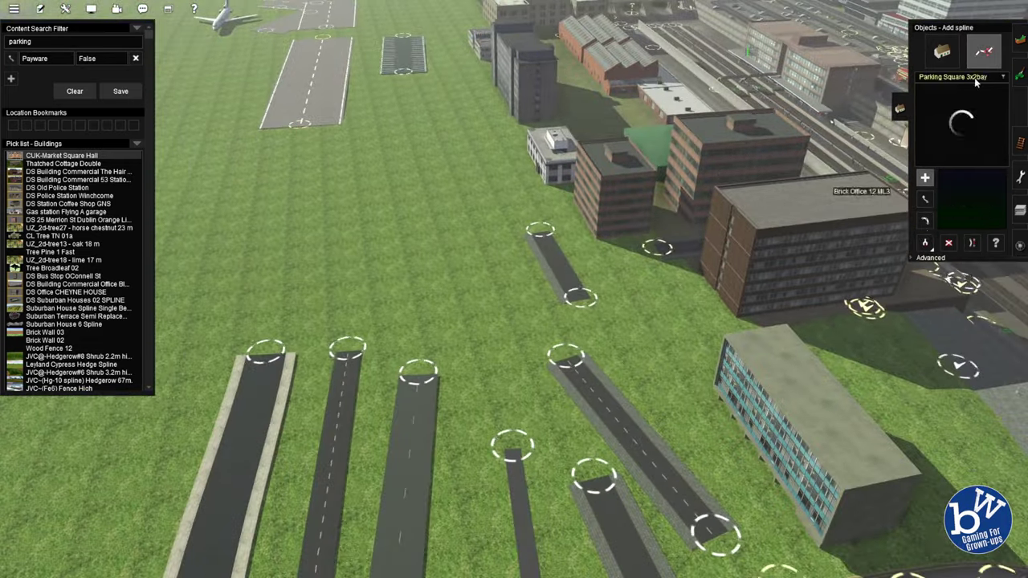
Step: Turn the view overhead so the roads run horizontally beside the parking lots
right_click_drag(938, 152, 499, 170)
right_click_drag(479, 111, 901, 211)
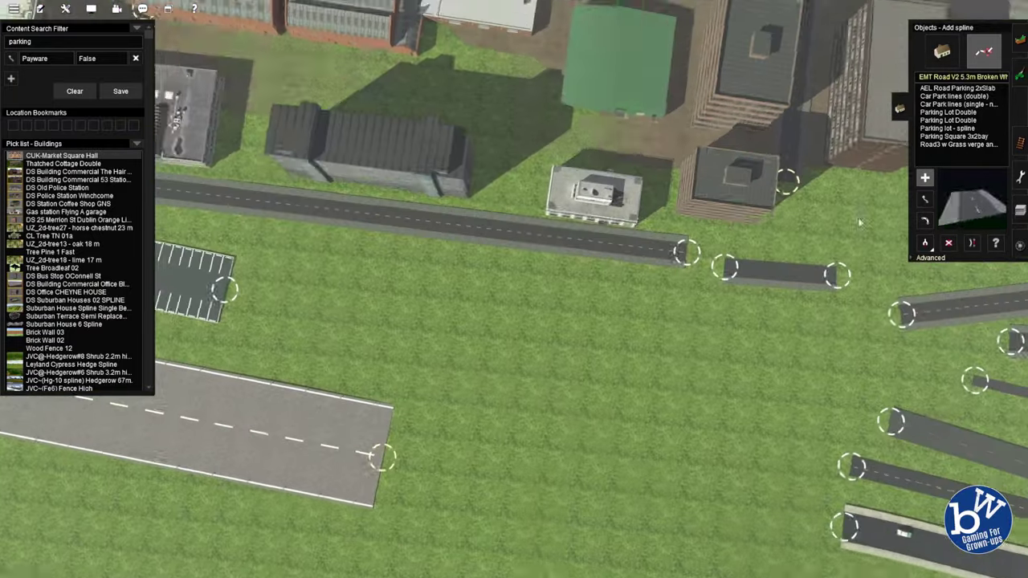
right_click_drag(683, 276, 566, 279)
right_click_drag(533, 196, 402, 354)
scroll(412, 258, "up", 3)
right_click_drag(651, 262, 488, 267)
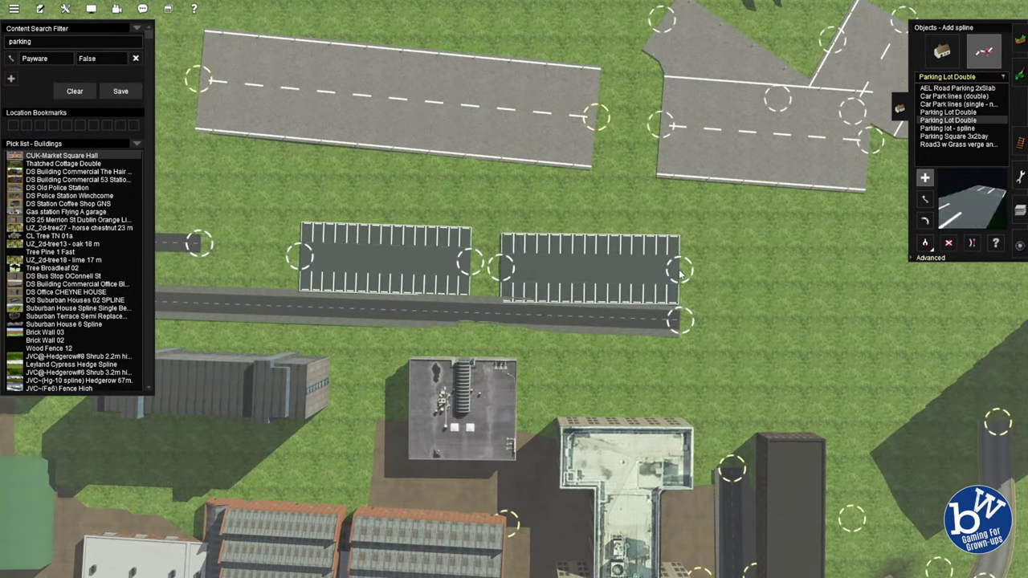
right_click_drag(674, 265, 929, 215)
scroll(488, 271, "down", 3)
scroll(487, 271, "up", 5)
Step: Insert points and add spline edges on the parking lots, viewing them square-on
left_click(924, 199)
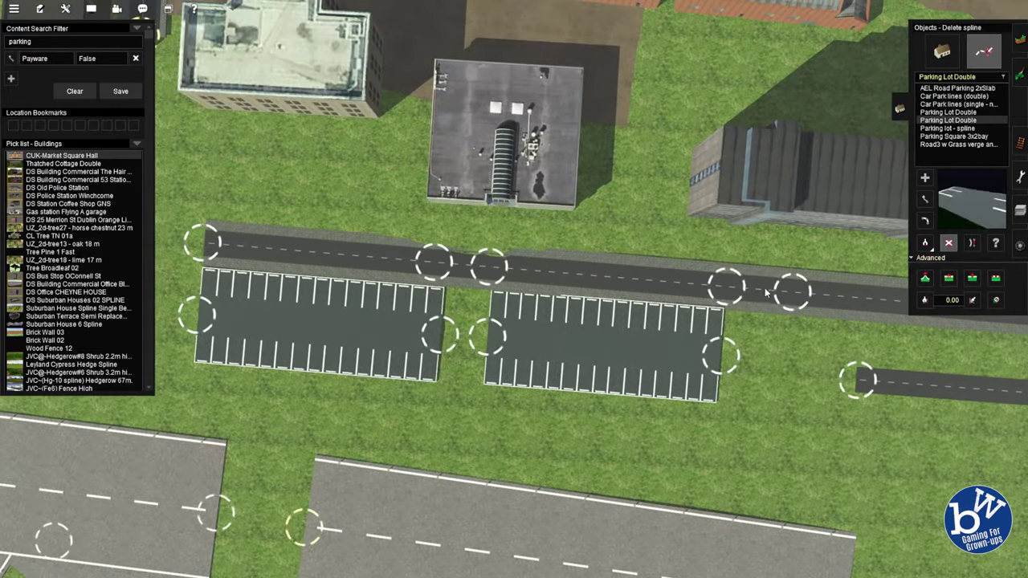
scroll(563, 304, "down", 3)
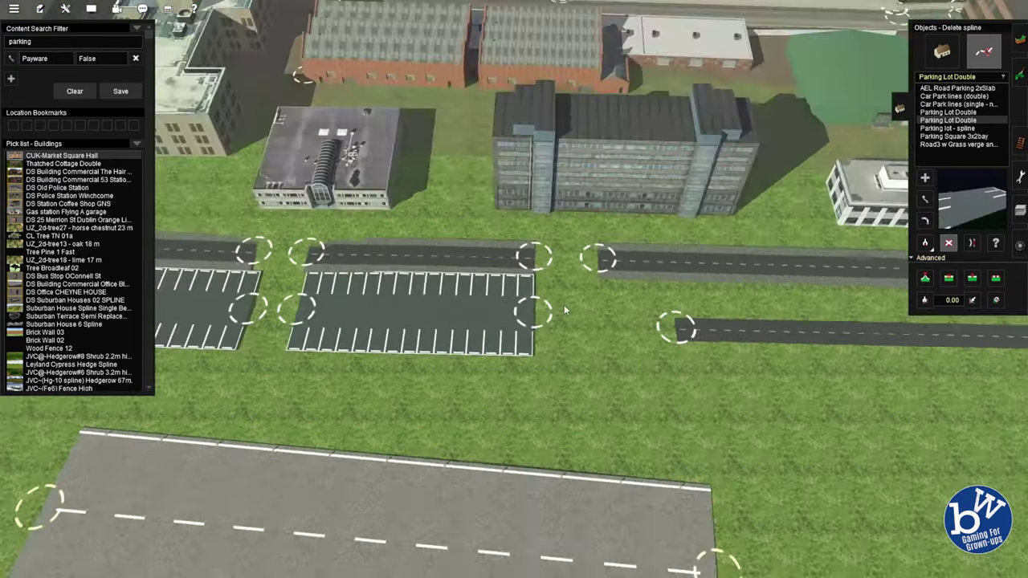
right_click_drag(563, 305, 929, 263)
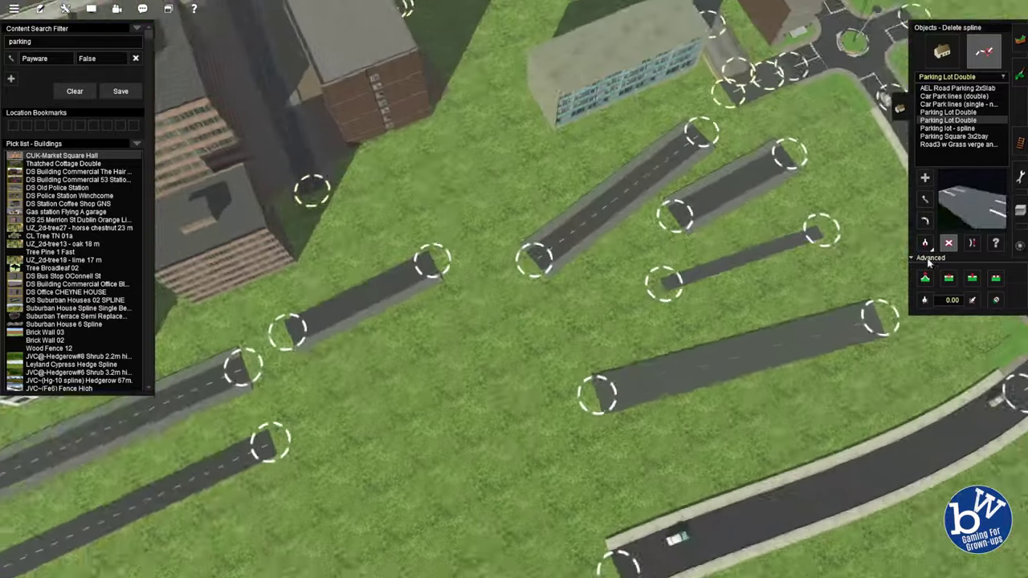
left_click(924, 178)
right_click_drag(562, 265, 472, 219)
scroll(514, 240, "up", 3)
scroll(472, 219, "down", 5)
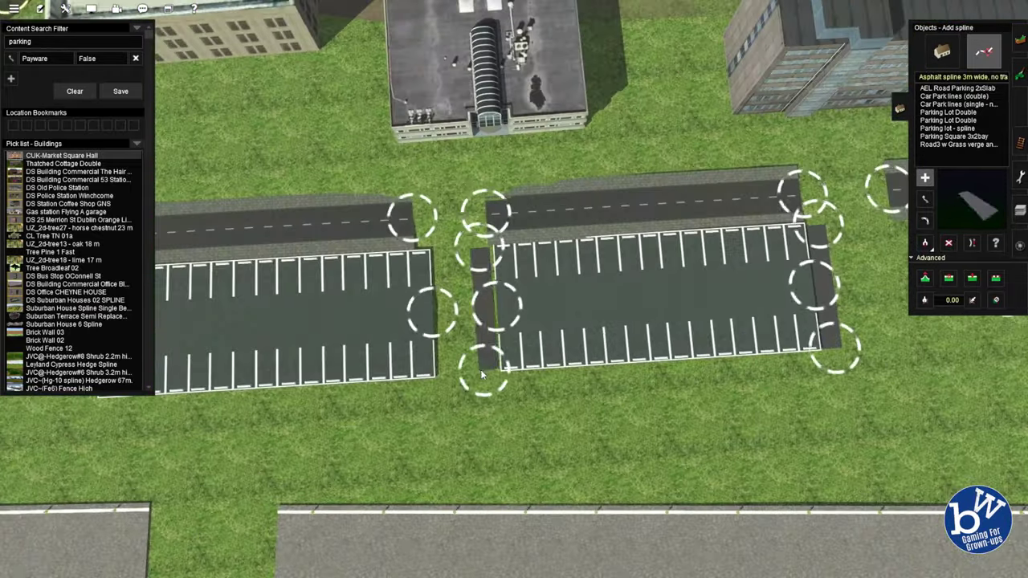
scroll(355, 300, "up", 4)
Step: Zoom in on the double parking lots from nearly overhead
right_click_drag(356, 301, 364, 366)
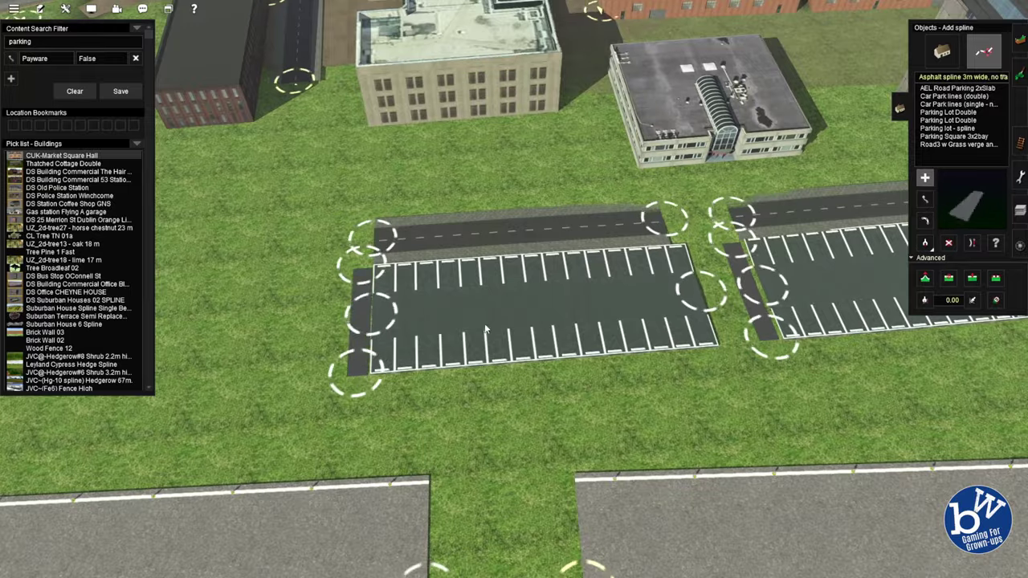
right_click_drag(485, 329, 581, 313)
scroll(514, 317, "down", 3)
scroll(538, 312, "up", 4)
scroll(514, 321, "down", 5)
scroll(514, 321, "up", 5)
right_click_drag(513, 321, 401, 277)
scroll(466, 321, "down", 3)
scroll(465, 321, "up", 3)
Step: Drag the car park's spline node up to meet the access road
key("m")
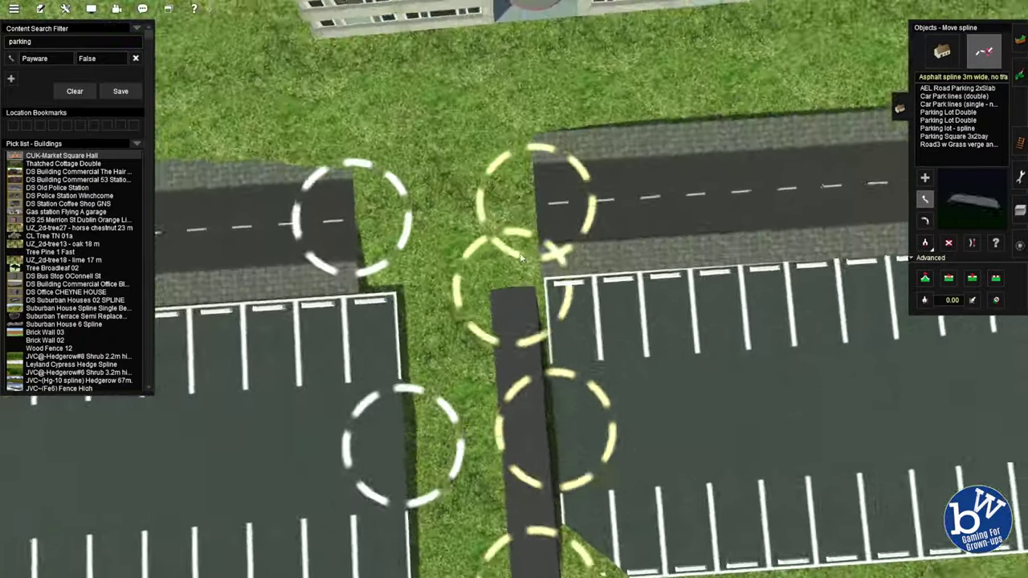
scroll(350, 283, "down", 5)
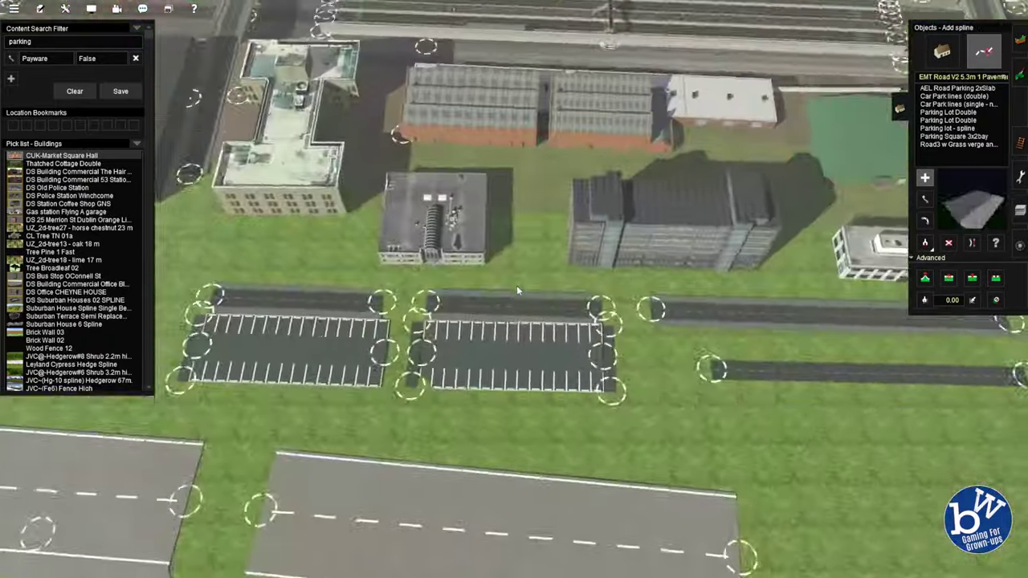
scroll(482, 281, "up", 3)
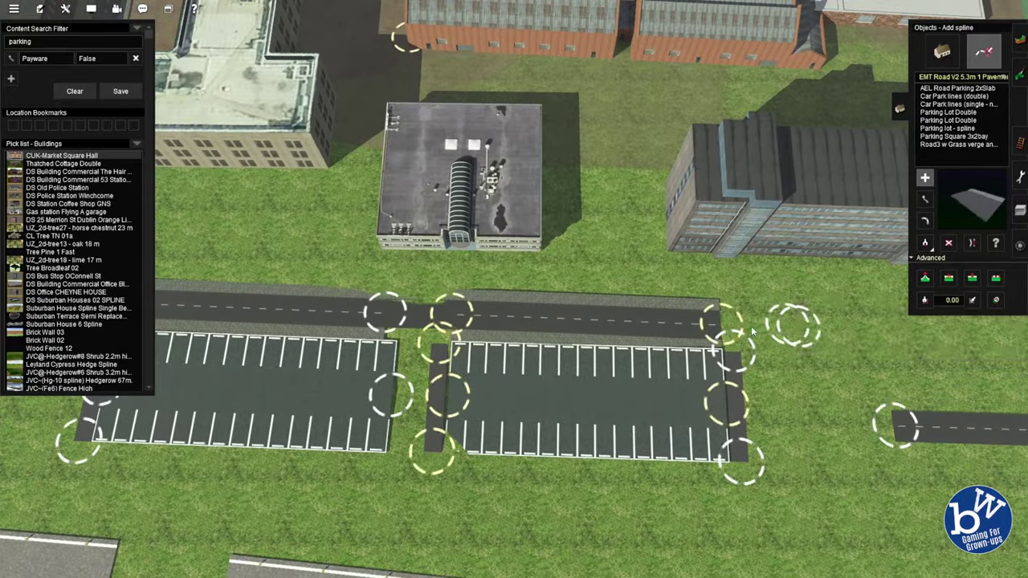
right_click_drag(731, 329, 582, 265)
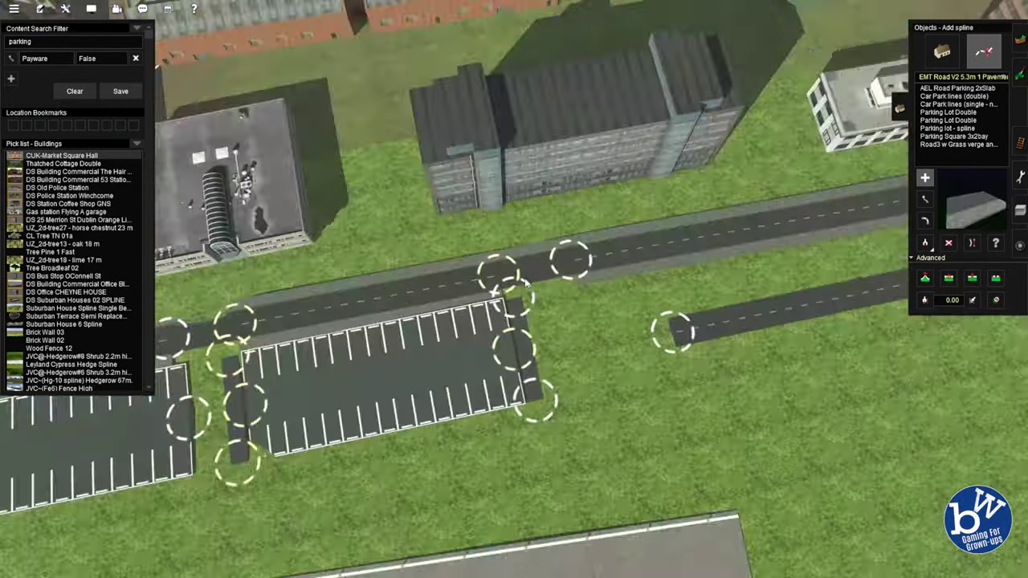
scroll(476, 317, "up", 5)
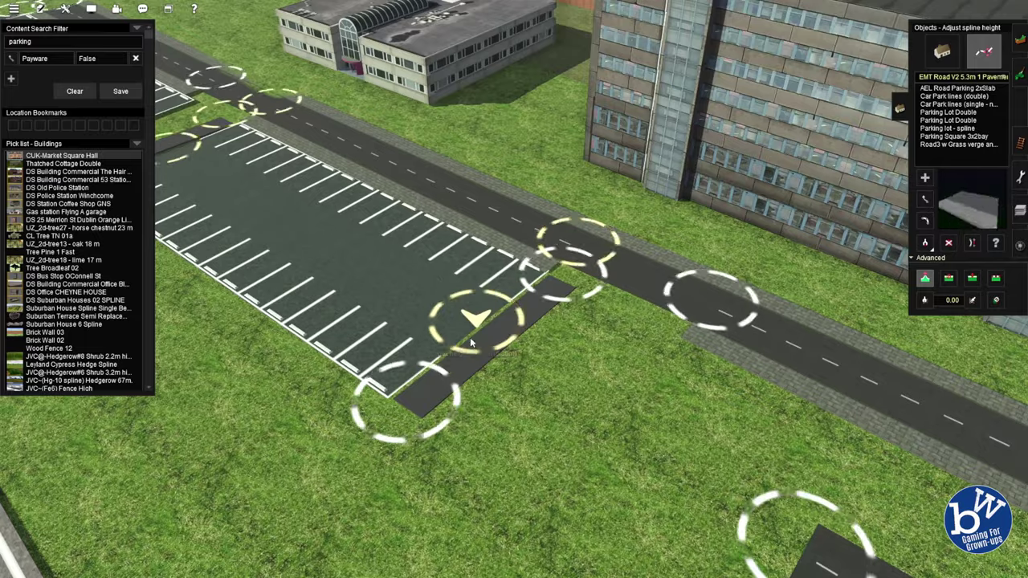
right_click_drag(472, 342, 527, 353)
scroll(526, 450, "down", 2)
right_click_drag(521, 453, 455, 190)
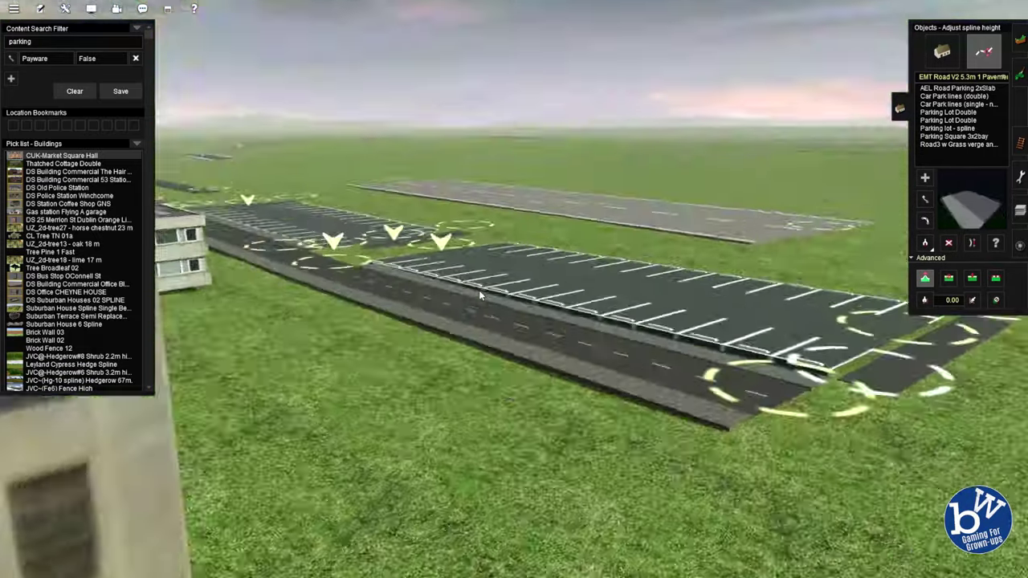
scroll(478, 290, "up", 5)
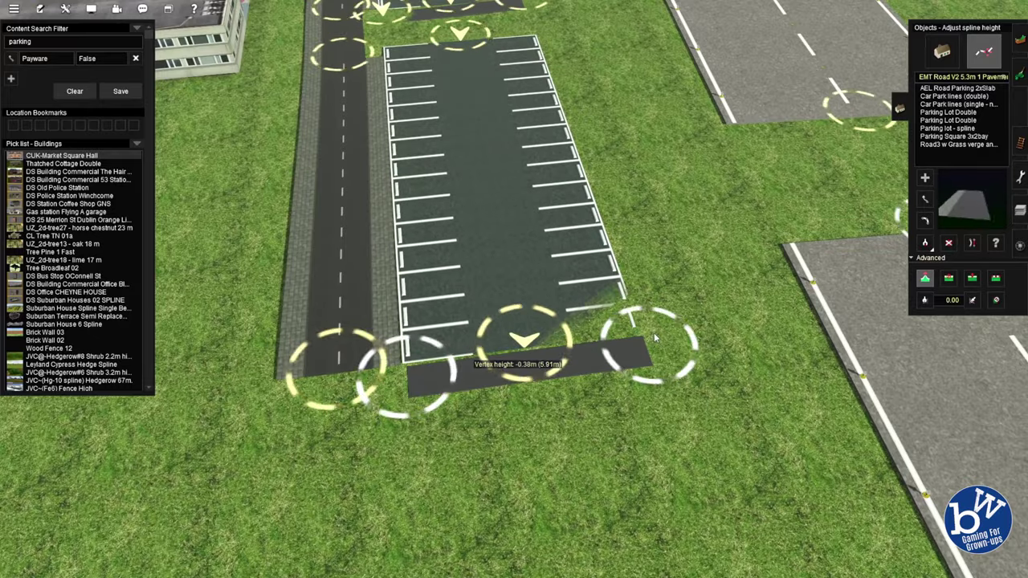
right_click_drag(801, 319, 536, 265)
key("m")
scroll(437, 134, "up", 4)
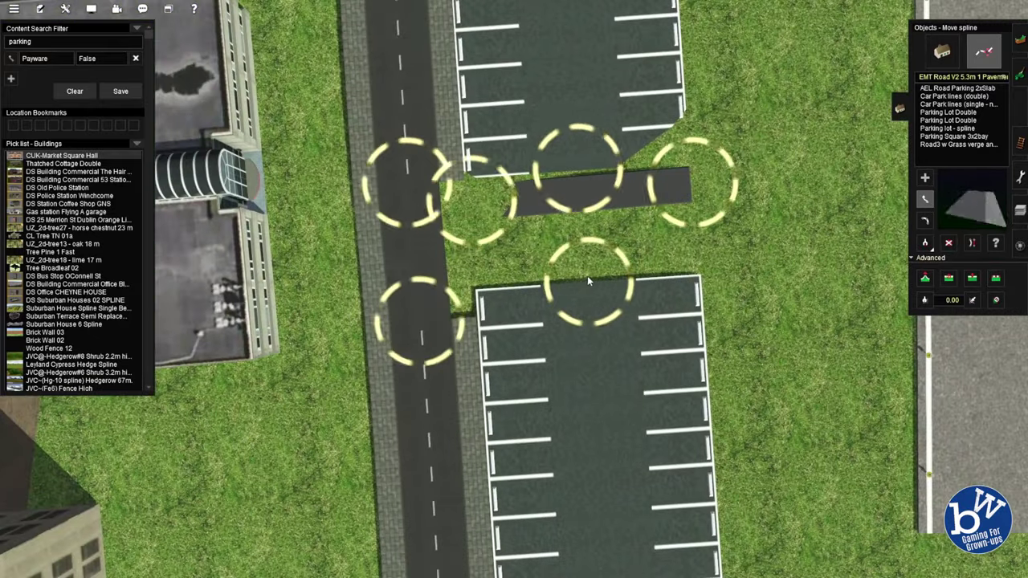
left_click_drag(587, 277, 580, 210)
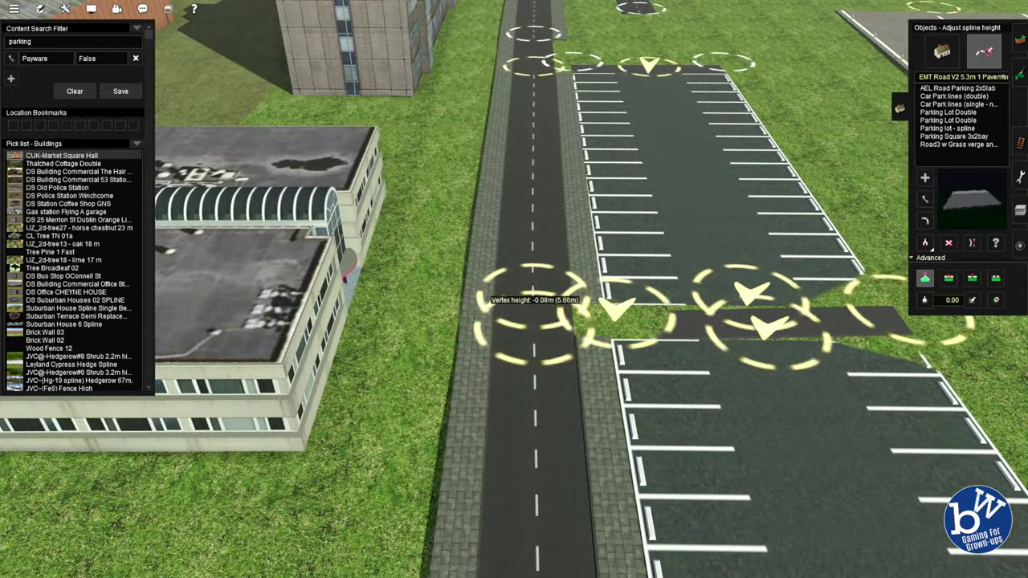
Step: Flatten the car park and access-road splines at the junction and level their height with the ground
scroll(498, 338, "up", 2)
right_click_drag(498, 337, 869, 297)
key("m")
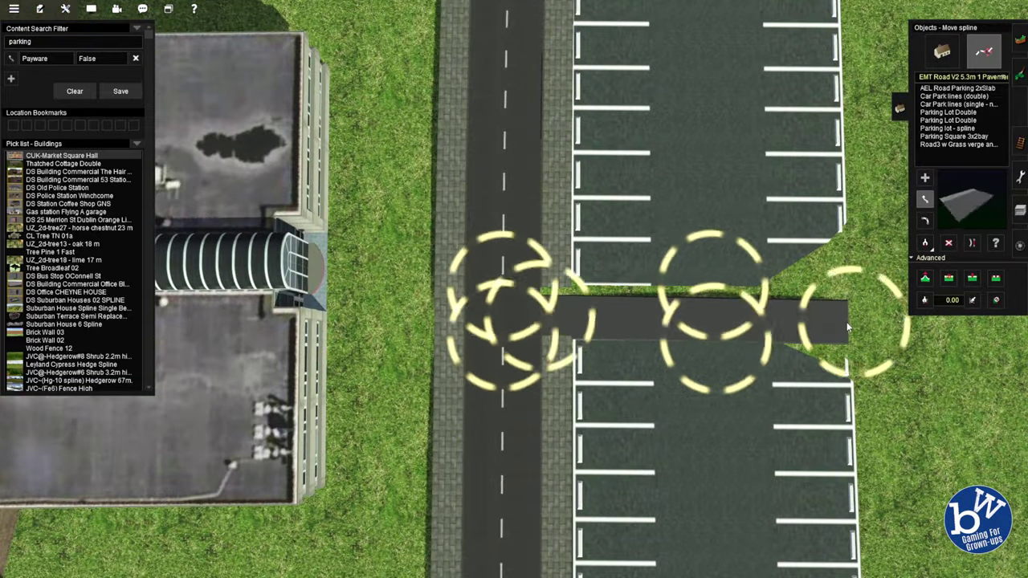
key("f")
scroll(691, 241, "up", 2)
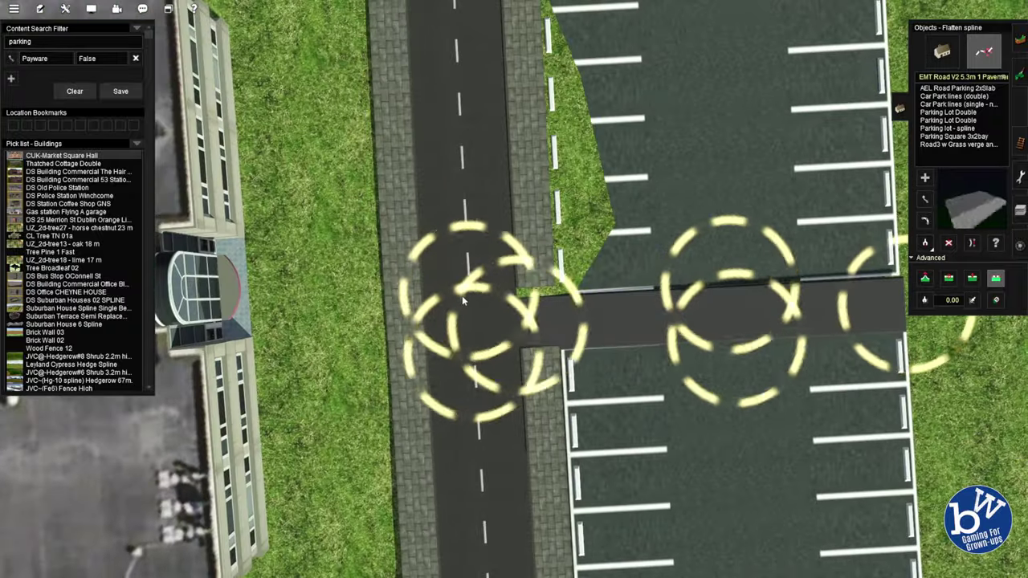
key("m")
right_click_drag(469, 299, 562, 346)
key("h")
key("m")
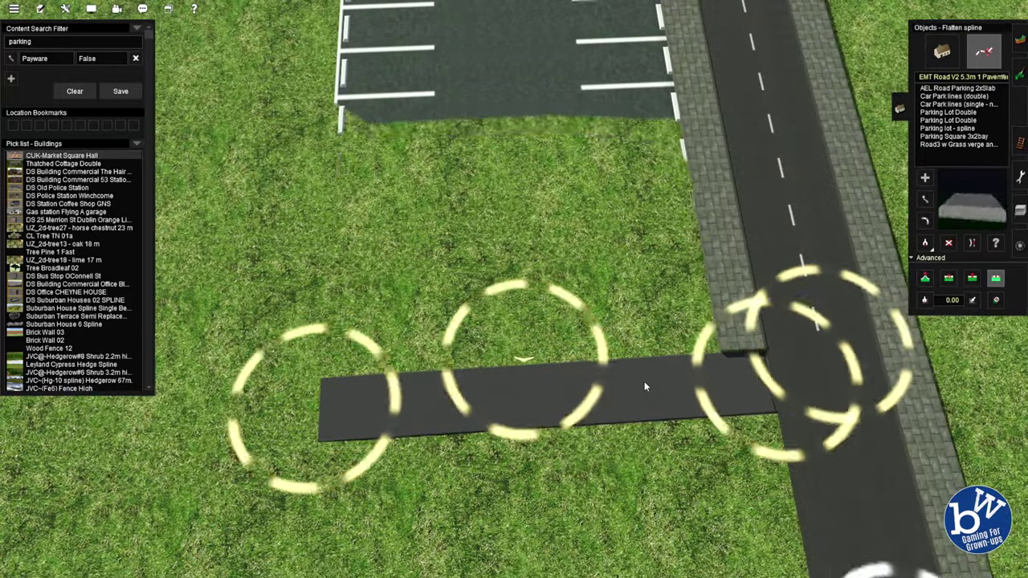
key("h")
right_click_drag(514, 166, 530, 321)
key("h")
Step: Reframe the car park so the main road runs across the view
key("d")
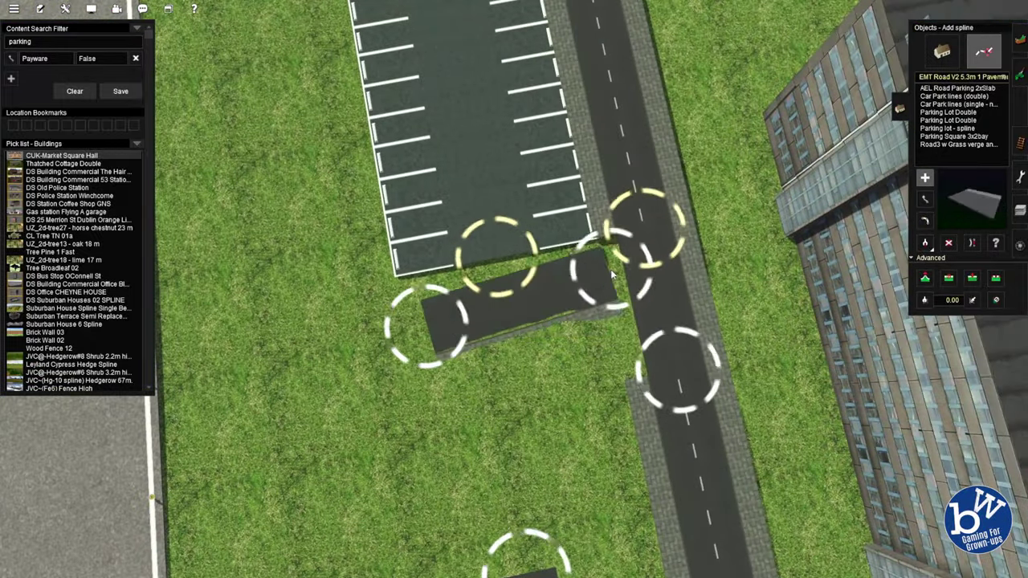
right_click_drag(546, 277, 701, 278)
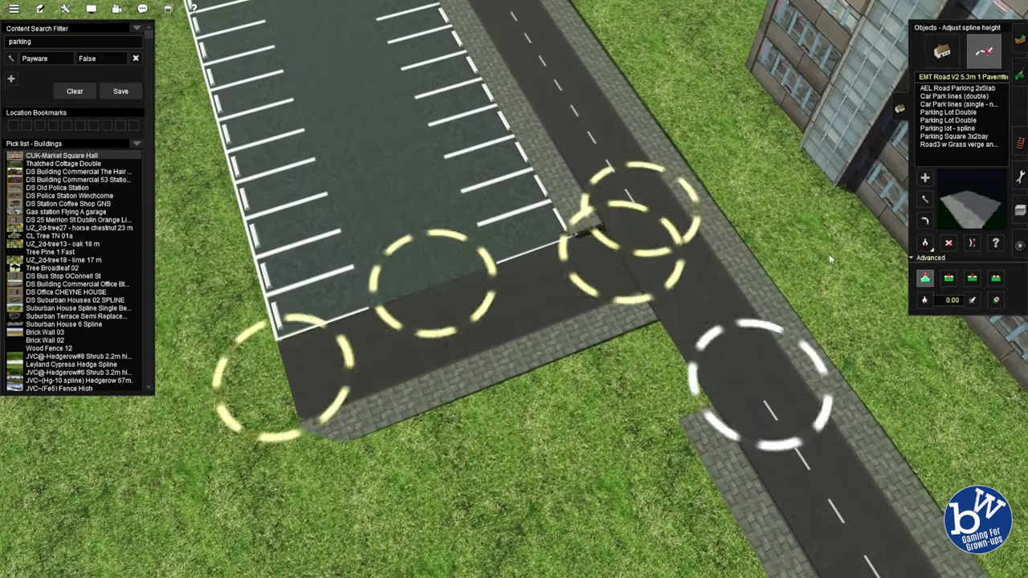
right_click_drag(567, 281, 573, 334)
scroll(573, 334, "up", 3)
key("m")
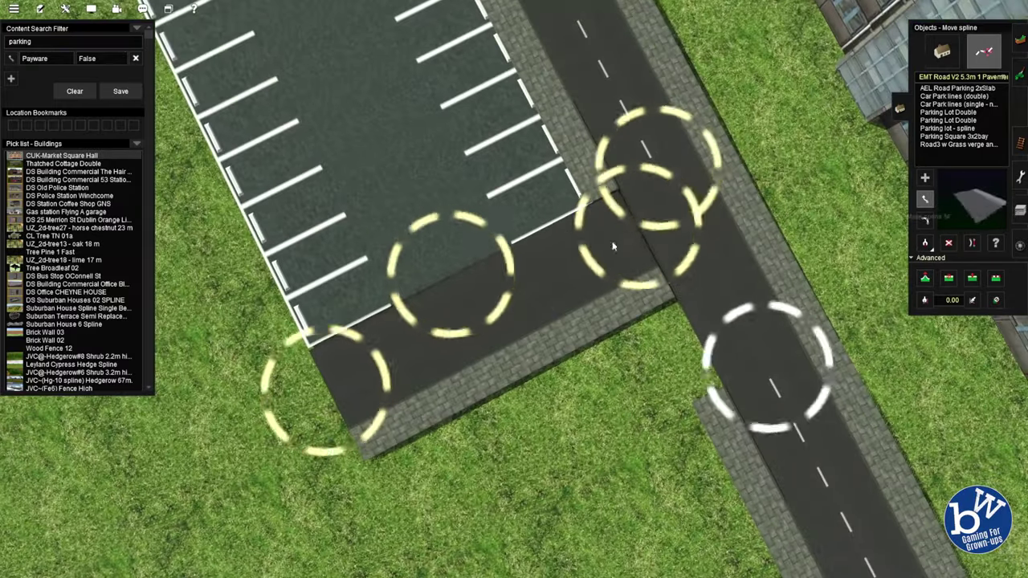
right_click_drag(640, 228, 447, 267)
Step: Touch up the car-park road spline heights and positions, then remove a stray spline
key("h")
scroll(530, 237, "up", 2)
key("m")
scroll(628, 407, "up", 3)
scroll(628, 407, "down", 3)
right_click_drag(628, 407, 714, 294)
scroll(714, 294, "up", 3)
key("d")
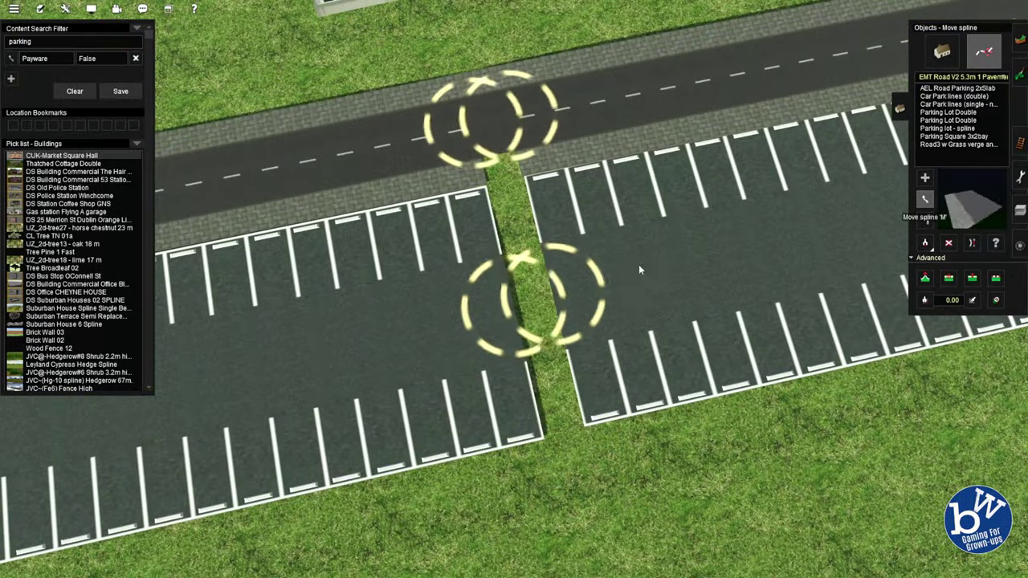
scroll(639, 270, "down", 2)
right_click_drag(639, 270, 331, 141)
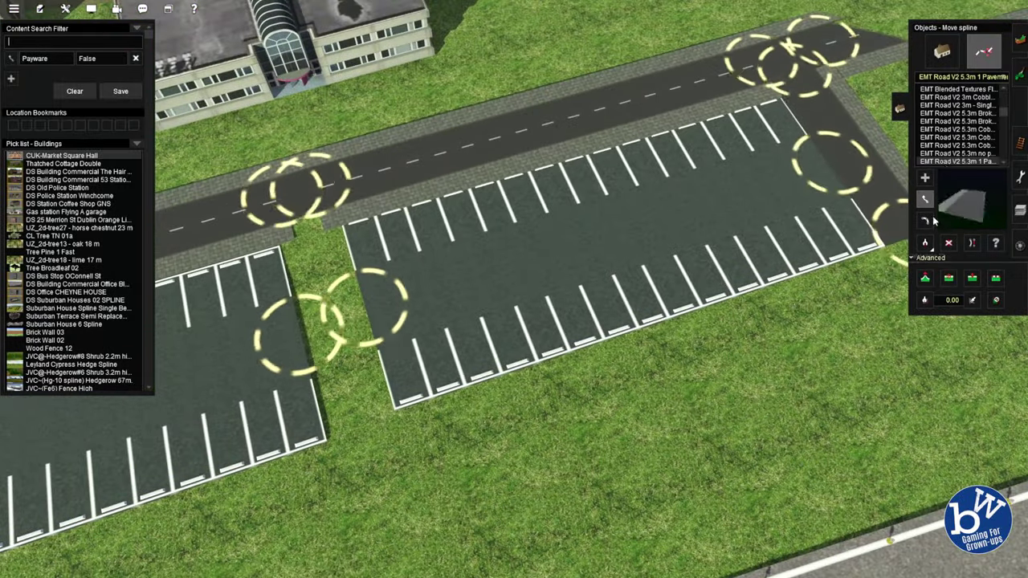
Step: Lay the no-pavement EMT drive between the two car parks and connect it to the road
key("a")
right_click_drag(610, 265, 503, 278)
scroll(499, 212, "up", 4)
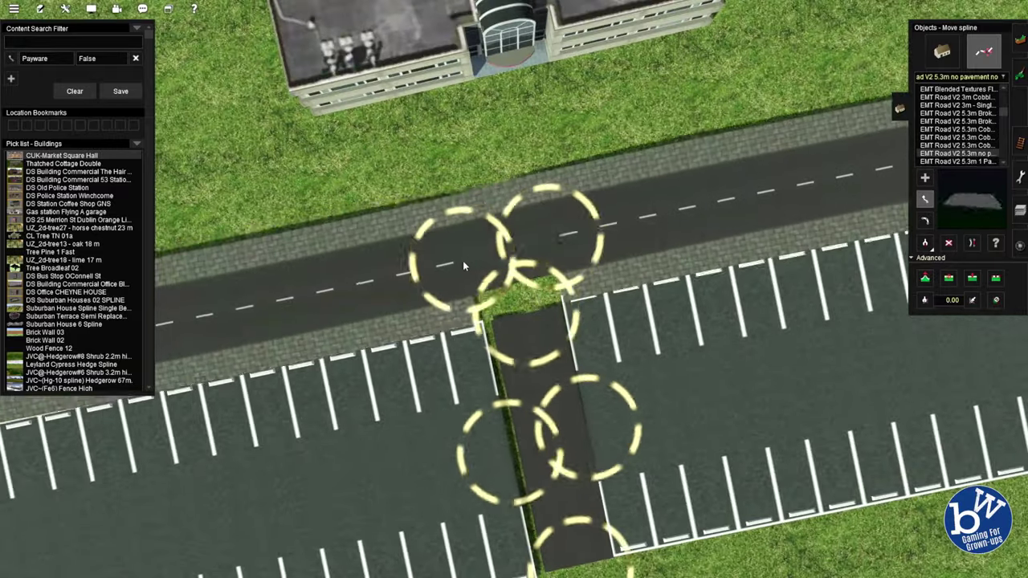
key("m")
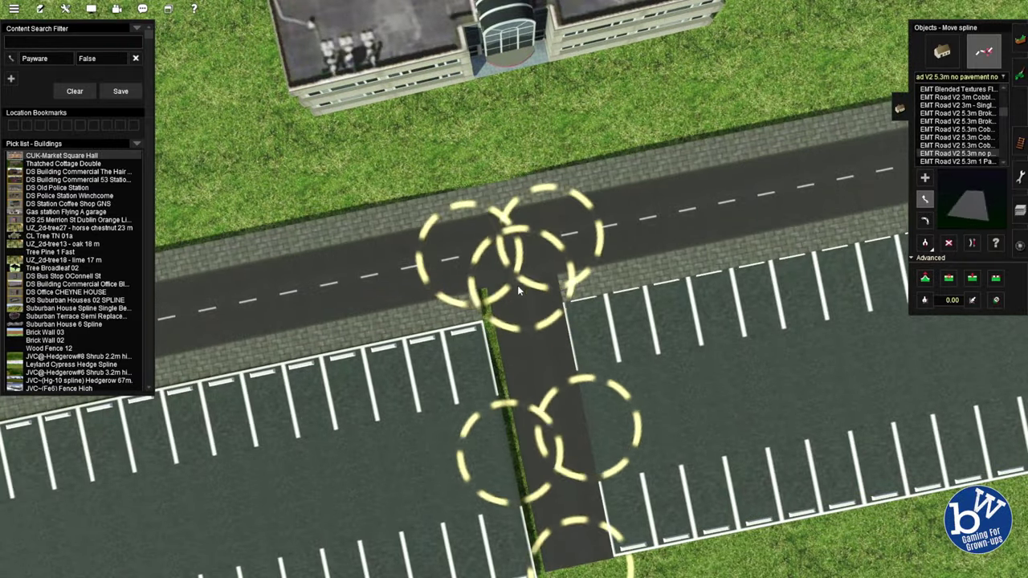
right_click_drag(517, 290, 507, 189)
key("d")
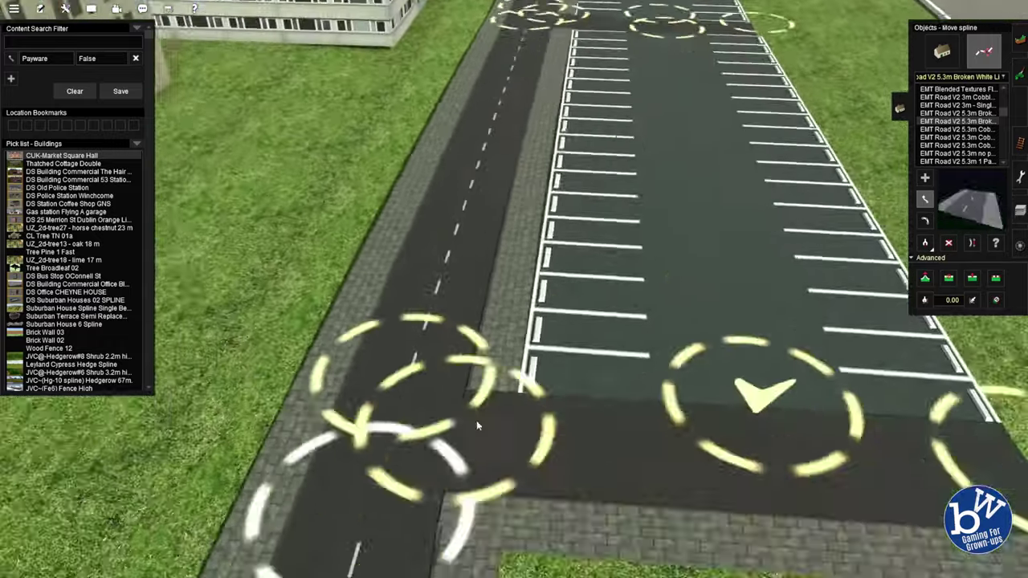
Step: Extend a 1 Pavement road left from the junction into a crossroads and straighten it
scroll(476, 420, "up", 3)
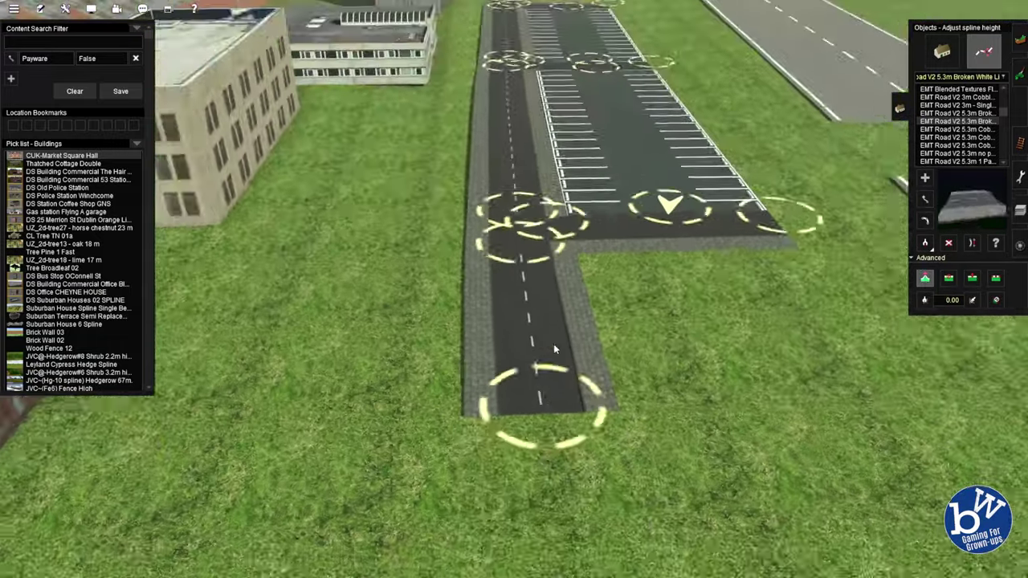
right_click_drag(553, 345, 507, 273)
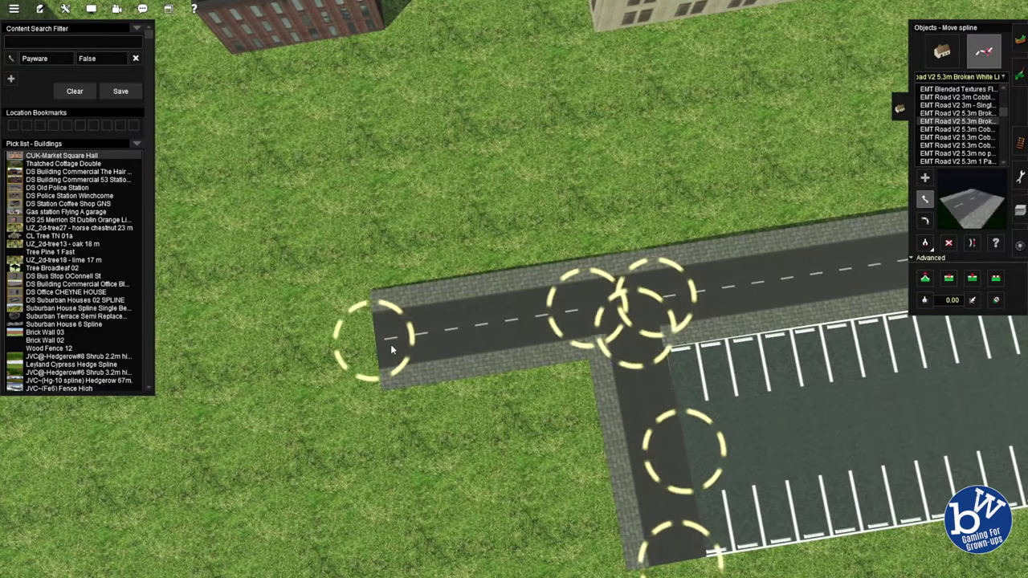
left_click_drag(557, 313, 543, 318)
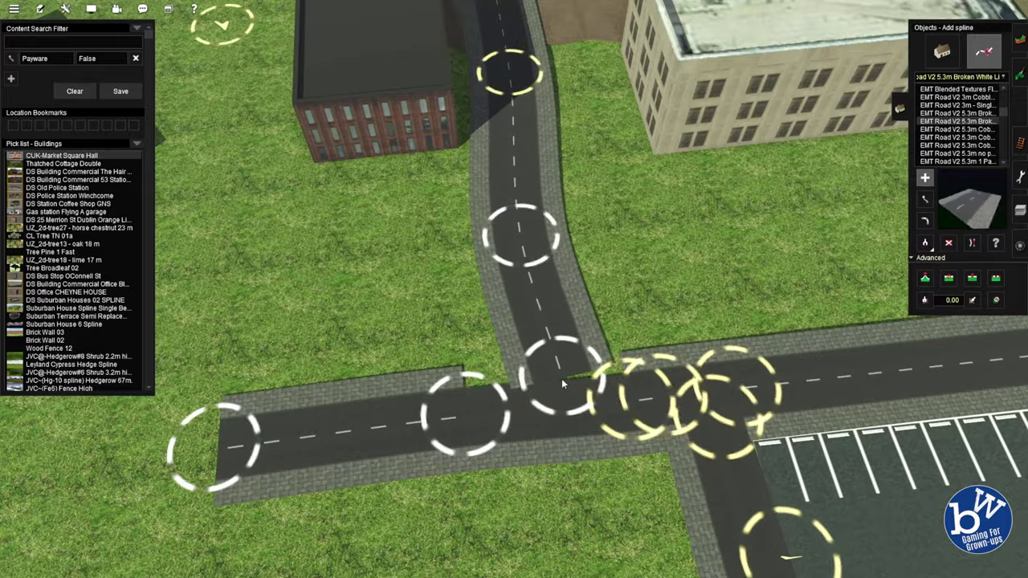
right_click_drag(536, 232, 443, 374)
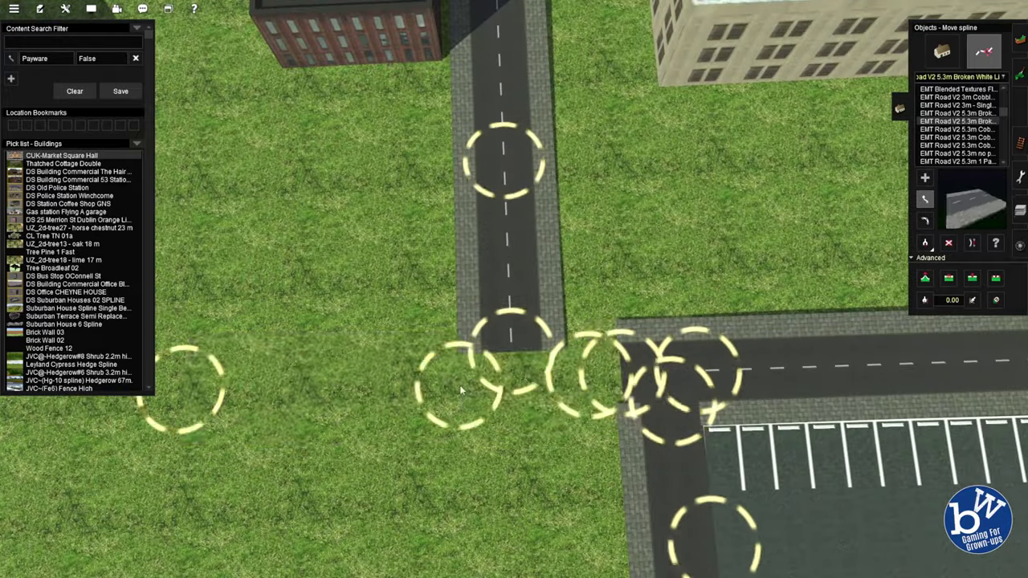
mouse_move(460, 384)
left_mouse_down()
mouse_move(565, 377)
mouse_move(512, 351)
mouse_move(460, 373)
left_mouse_up()
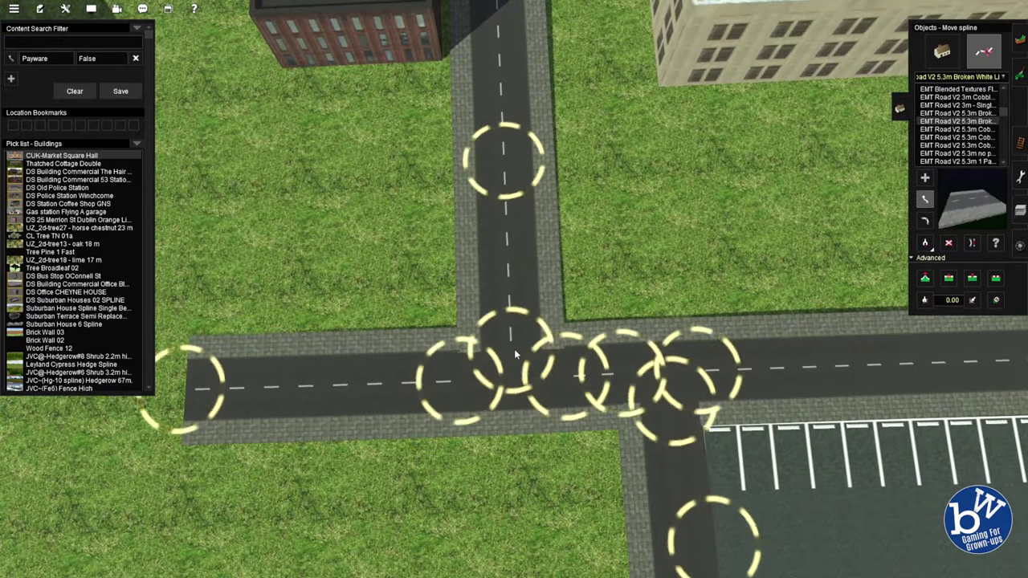
right_click_drag(511, 356, 527, 249)
Step: Reshape the curving side road's bend so it runs parallel beside the main road
key("f")
key("i")
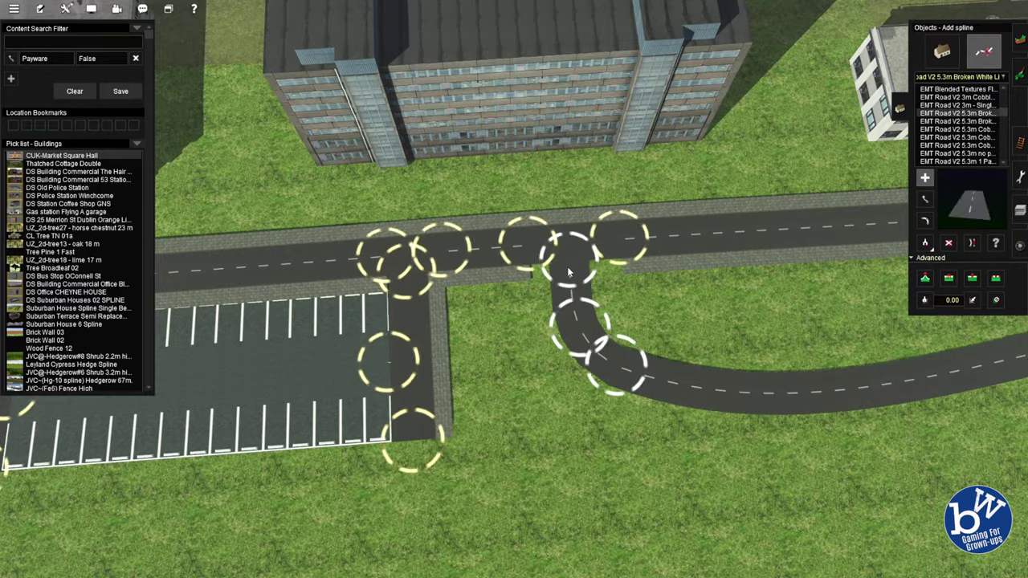
right_click_drag(575, 294, 571, 322)
key("s")
key("m")
scroll(546, 338, "up", 2)
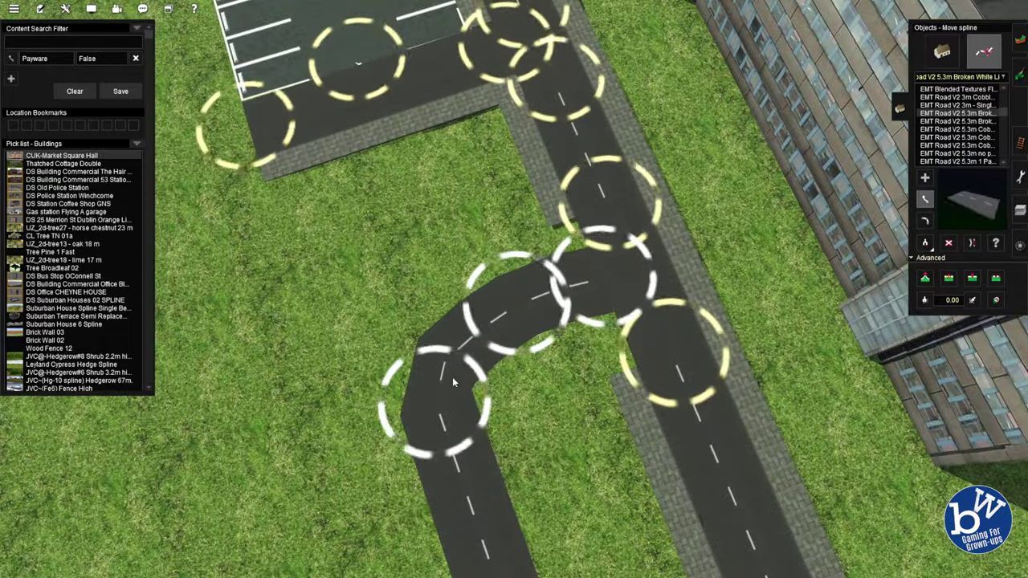
left_click_drag(453, 382, 602, 292)
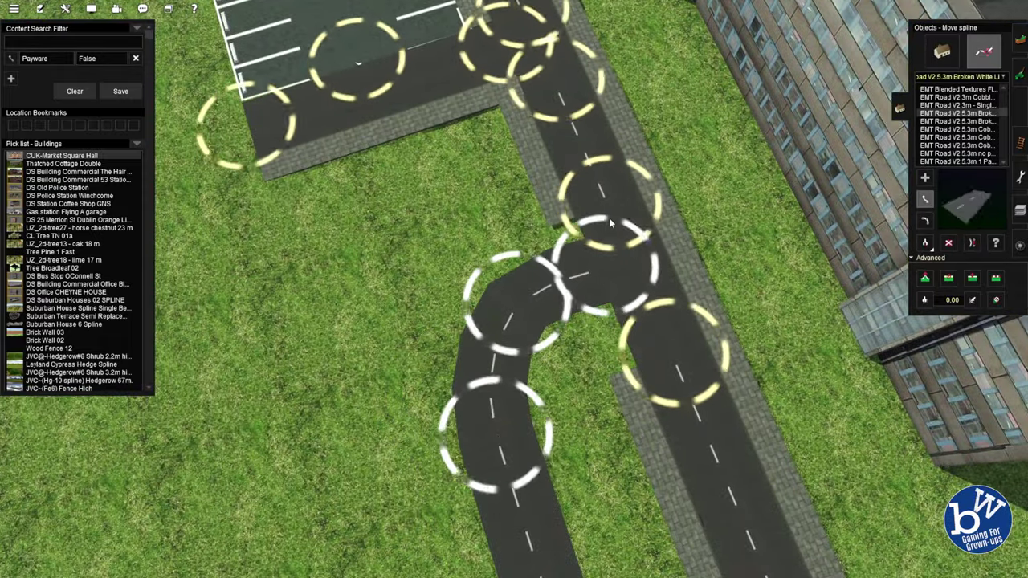
right_click_drag(644, 303, 596, 371)
scroll(596, 371, "down", 6)
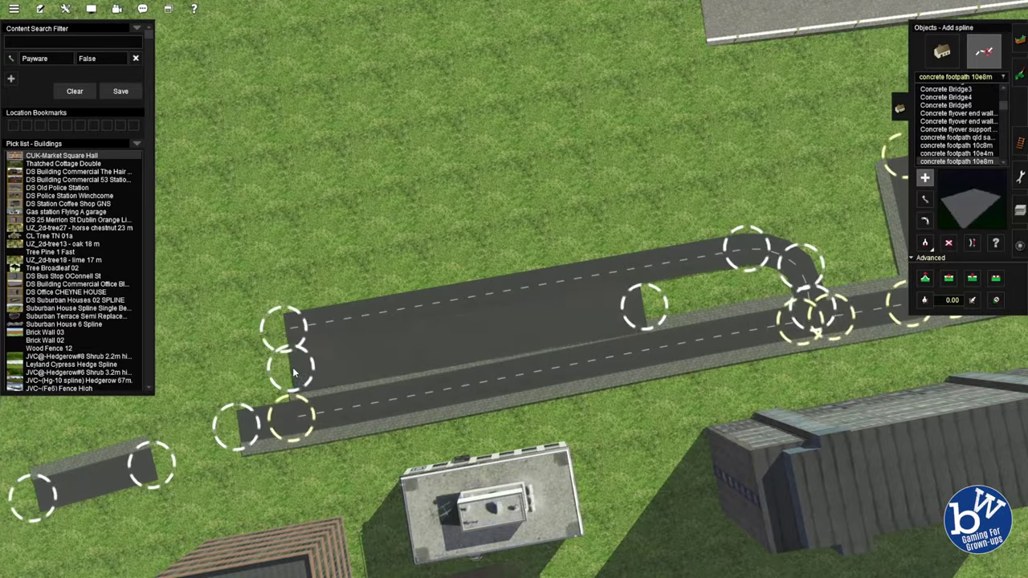
Step: Drag the loop's dead-end point left and tighten its curve toward the car park road
right_click_drag(293, 372, 523, 229)
scroll(523, 230, "up", 3)
left_click_drag(550, 211, 315, 277)
middle_click_drag(316, 270, 547, 354)
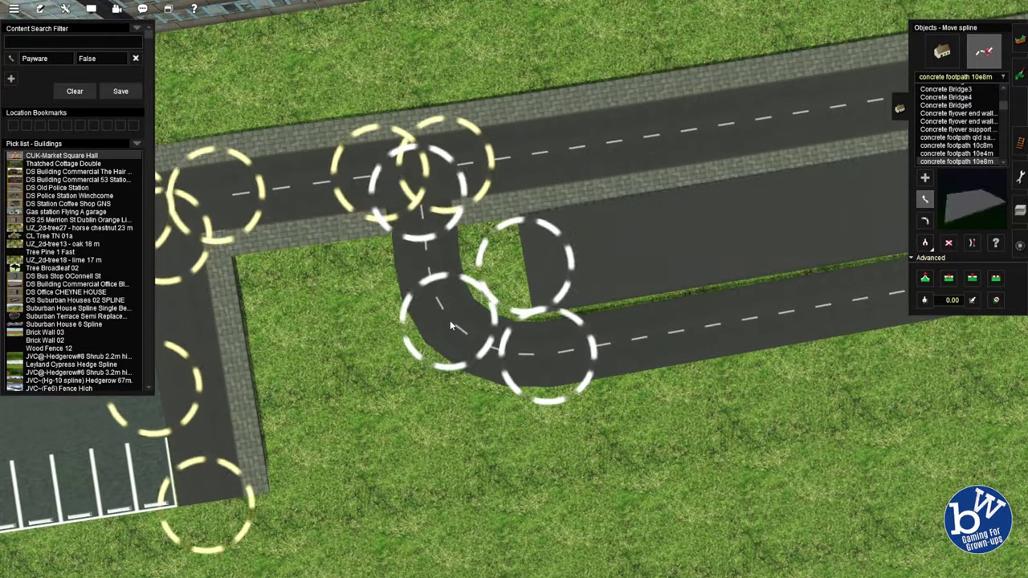
left_click_drag(451, 325, 484, 278)
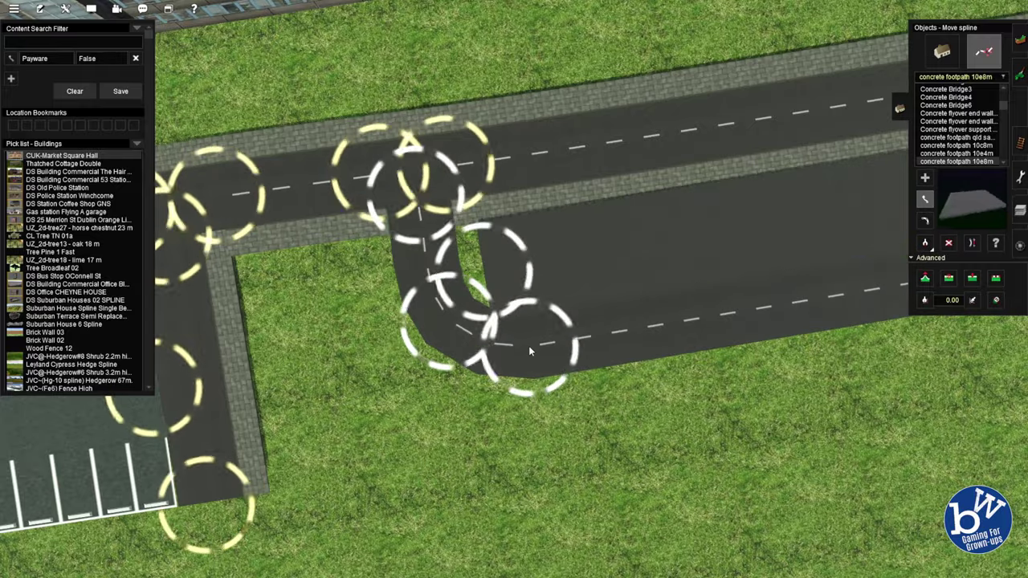
right_click_drag(461, 281, 507, 322)
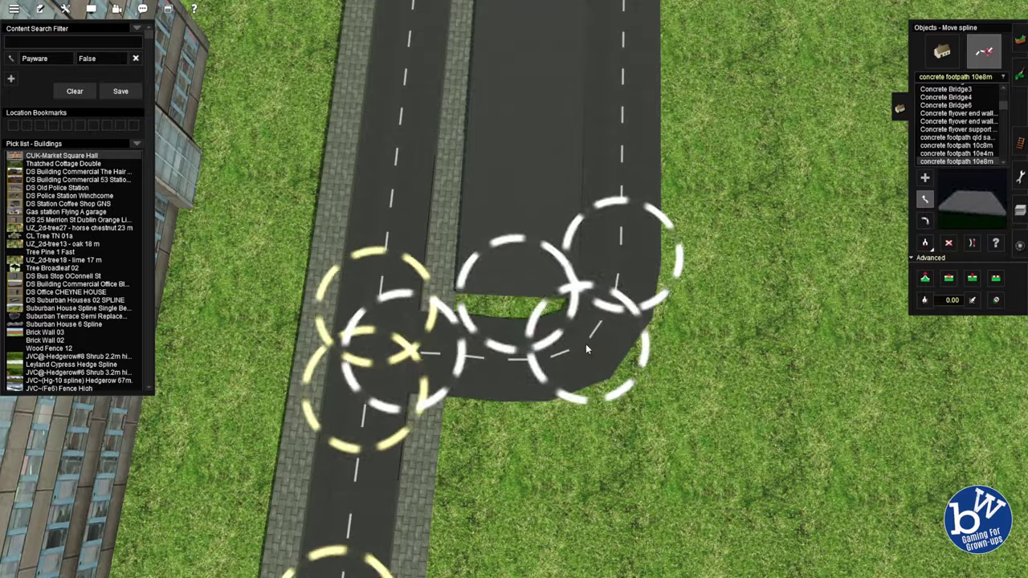
right_click_drag(585, 344, 508, 336)
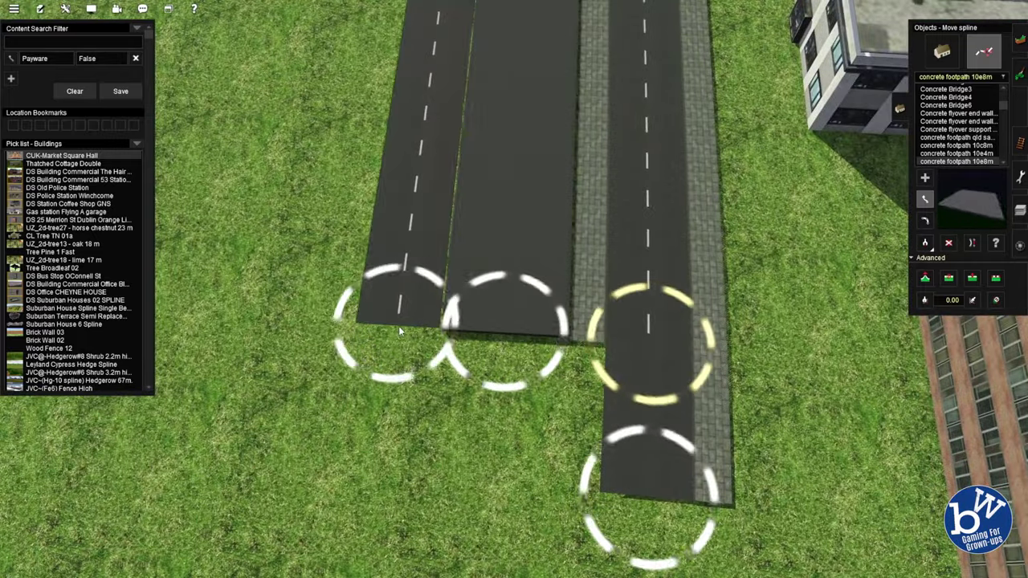
scroll(398, 329, "down", 5)
Step: Get ready to insert extra spline points along the U-turn road
key("Up")
left_click(924, 177)
scroll(717, 360, "up", 5)
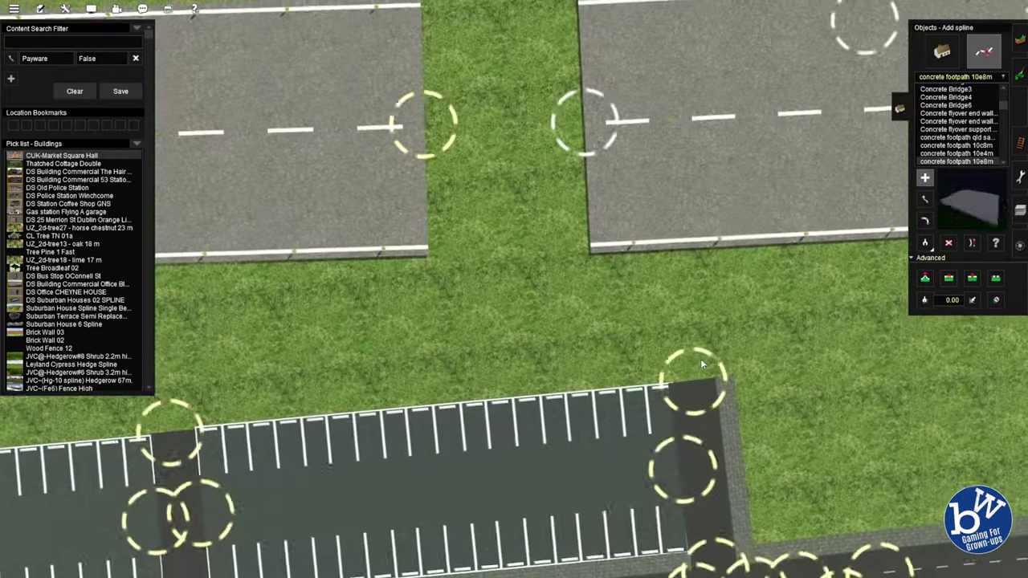
key("m")
right_click_drag(717, 361, 572, 204)
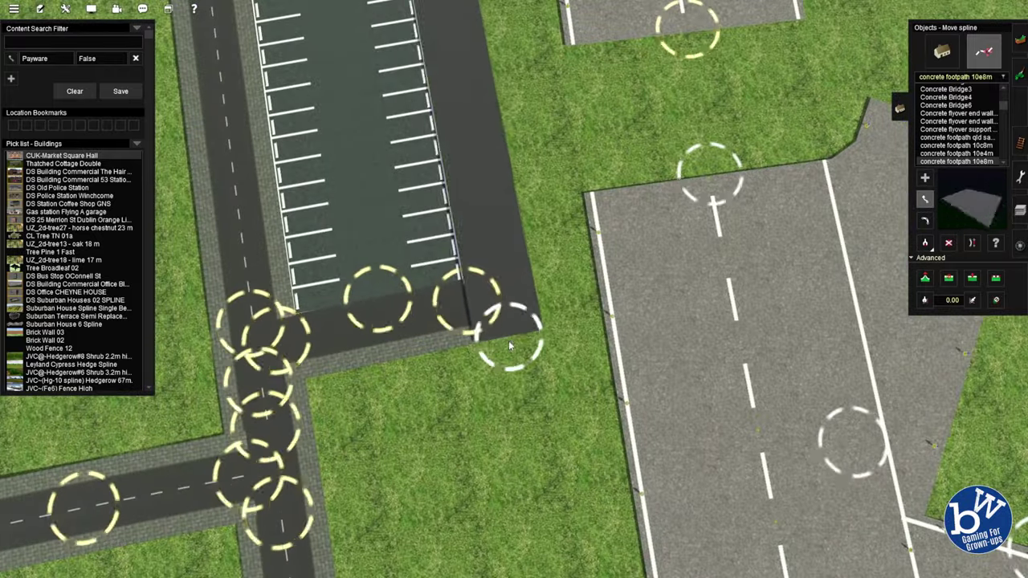
scroll(508, 341, "down", 3)
scroll(522, 245, "up", 4)
key("i")
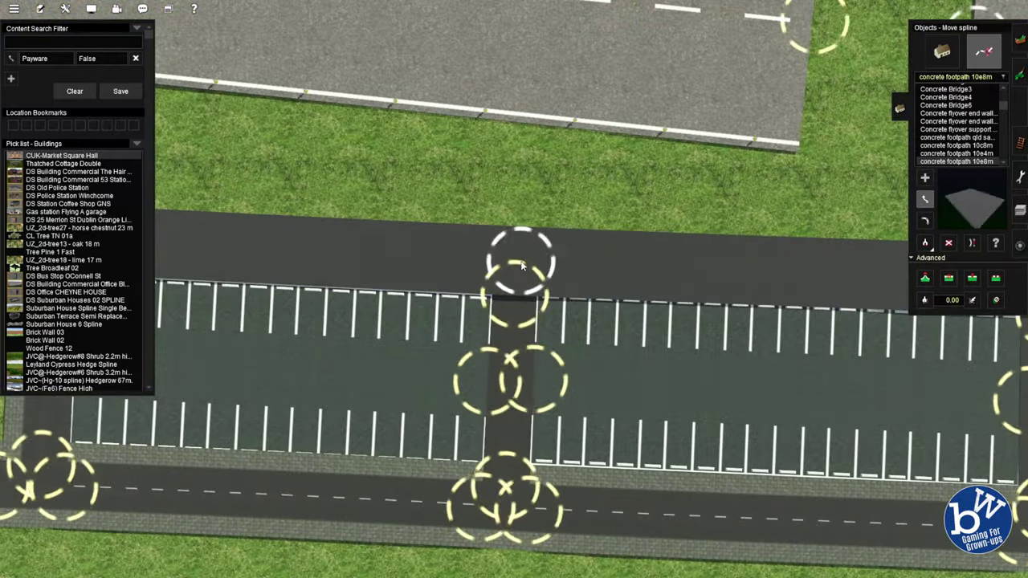
left_click(972, 278)
Step: Bend the loop into a curve and extend the EMT Road to join it
scroll(554, 249, "up", 5)
key("a")
key("m")
scroll(481, 287, "down", 5)
scroll(557, 293, "up", 5)
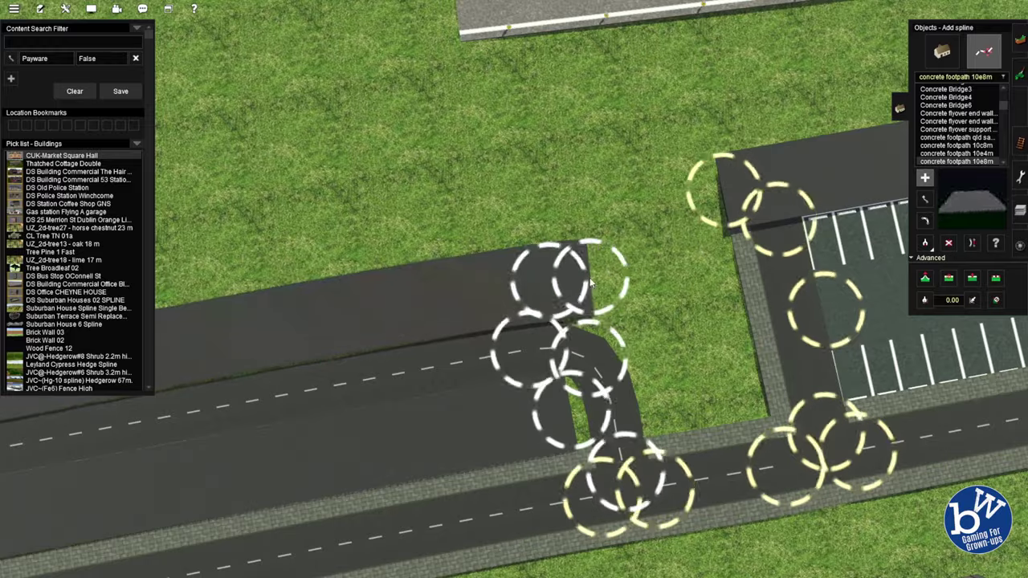
left_click_drag(591, 283, 620, 309)
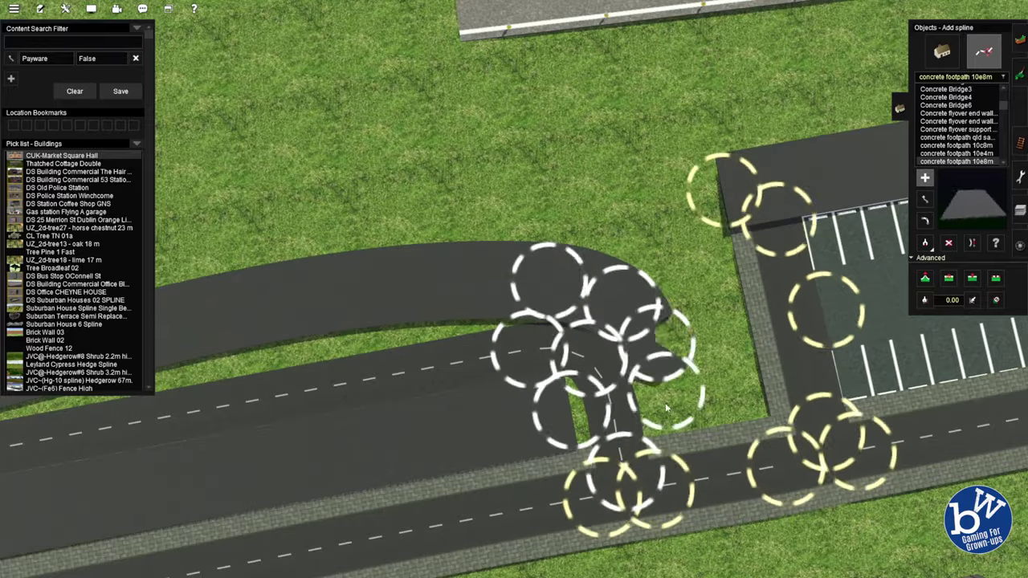
key("m")
right_click_drag(405, 364, 484, 336)
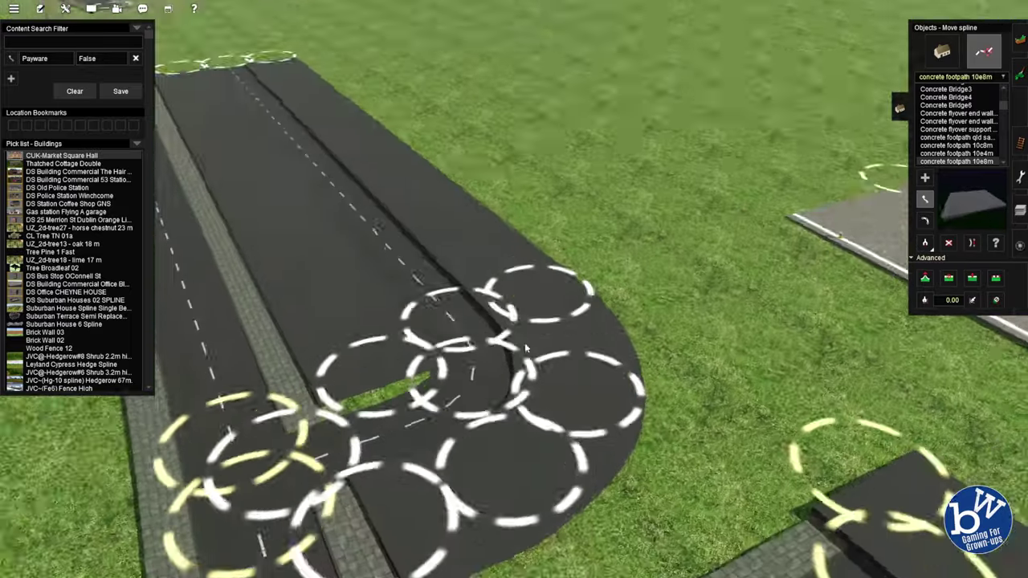
key("g")
right_click_drag(607, 392, 530, 282)
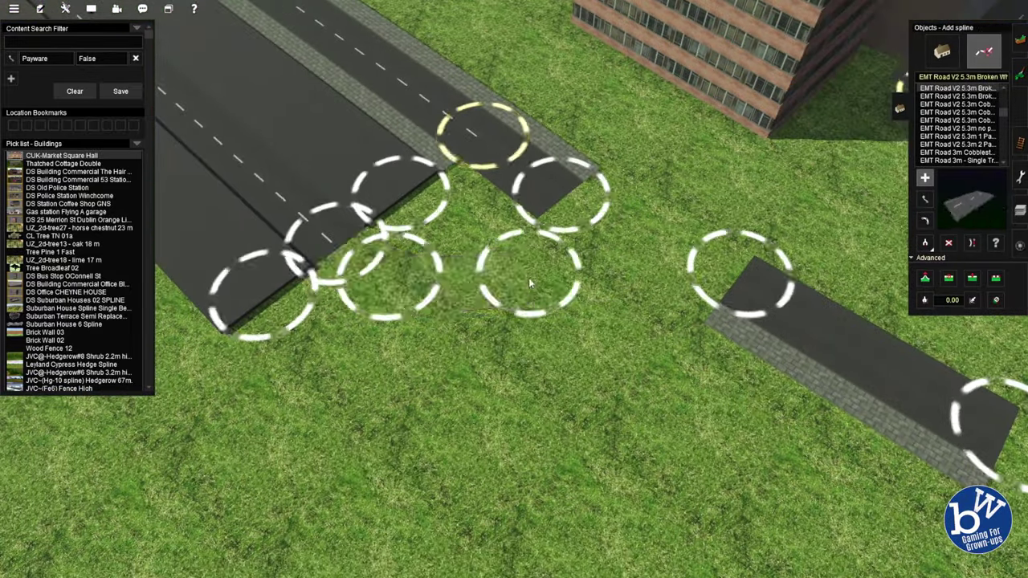
Step: Extend the road further right into a T-junction beside the buildings and adjust its point heights
right_click_drag(556, 235, 571, 318)
key("h")
right_click_drag(640, 331, 562, 256)
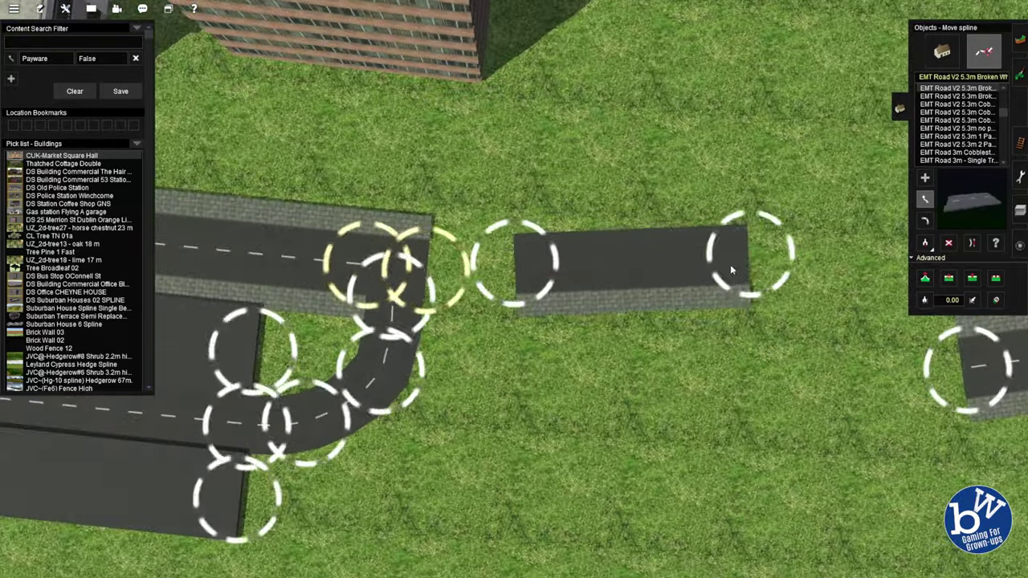
right_click_drag(726, 267, 616, 240)
key("a")
right_click_drag(588, 306, 653, 256)
key("m")
right_click_drag(767, 295, 580, 292)
key("h")
scroll(581, 291, "up", 5)
key("m")
scroll(560, 247, "down", 5)
right_click_drag(560, 247, 504, 291)
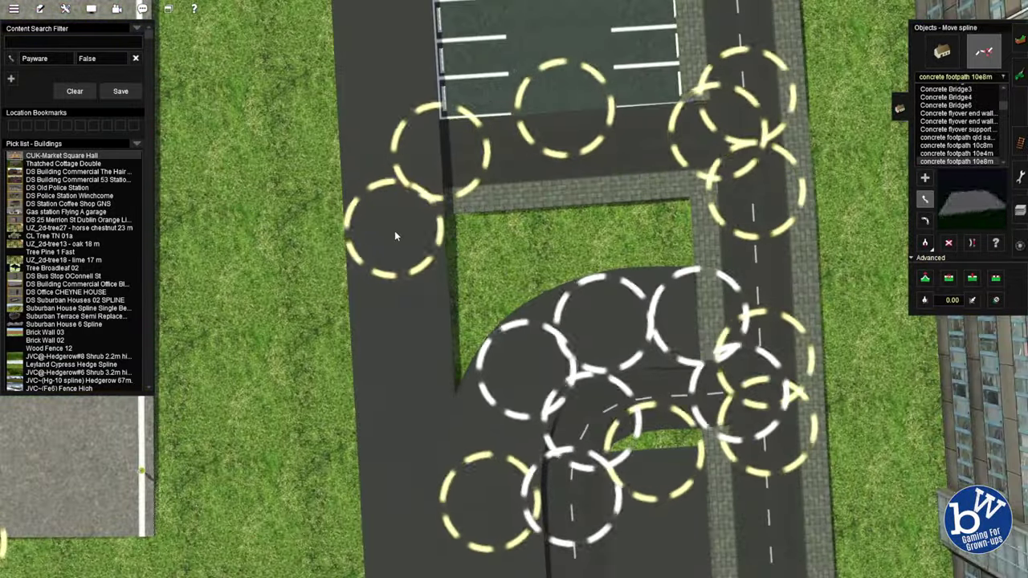
Step: Lay concrete footpath 10e8m over the grass patch and level its points with the roads at -0.09 m
left_click(426, 249)
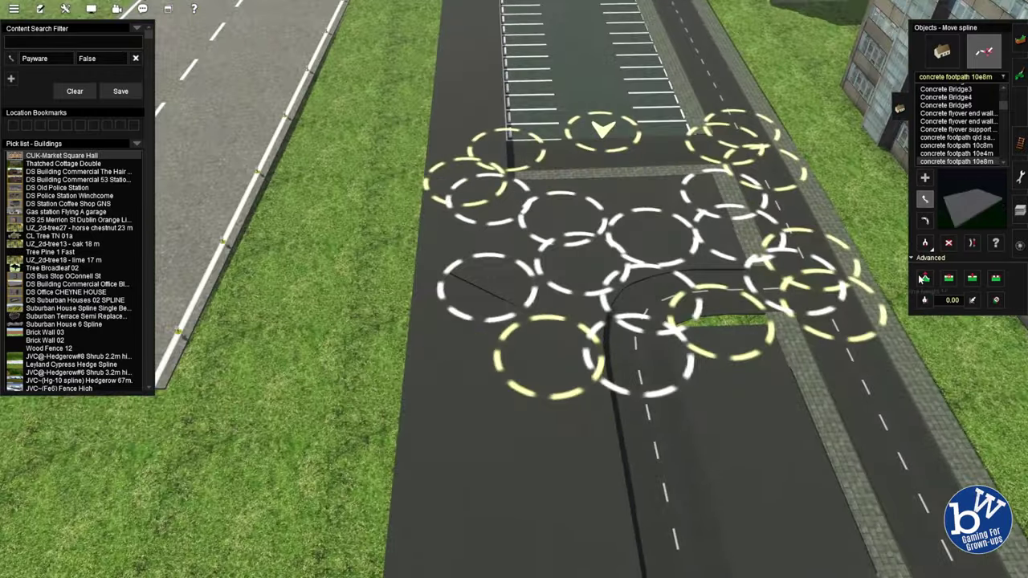
key("h")
right_click_drag(487, 296, 553, 268)
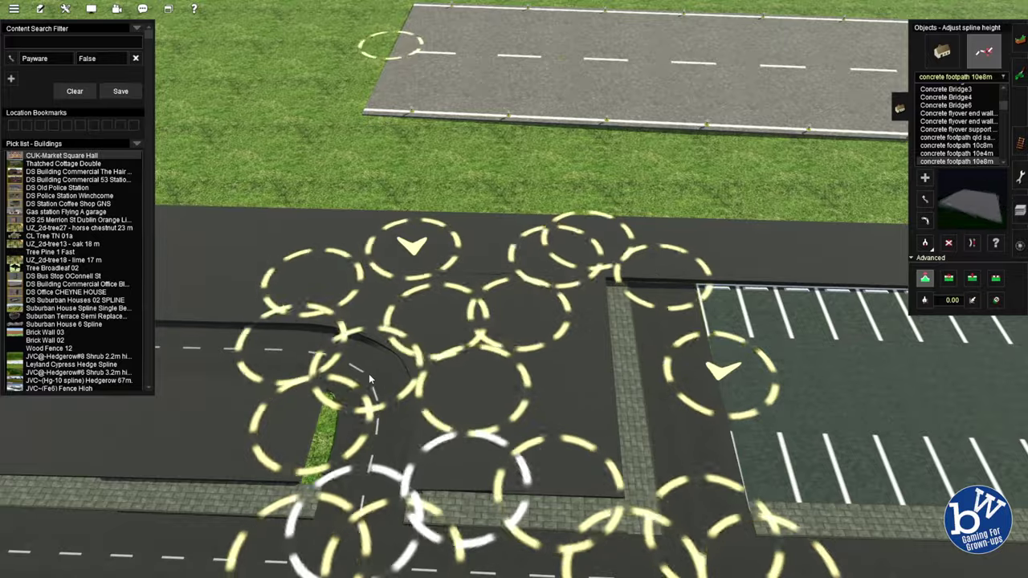
right_click_drag(368, 374, 417, 354)
right_click_drag(507, 257, 546, 259)
key("h")
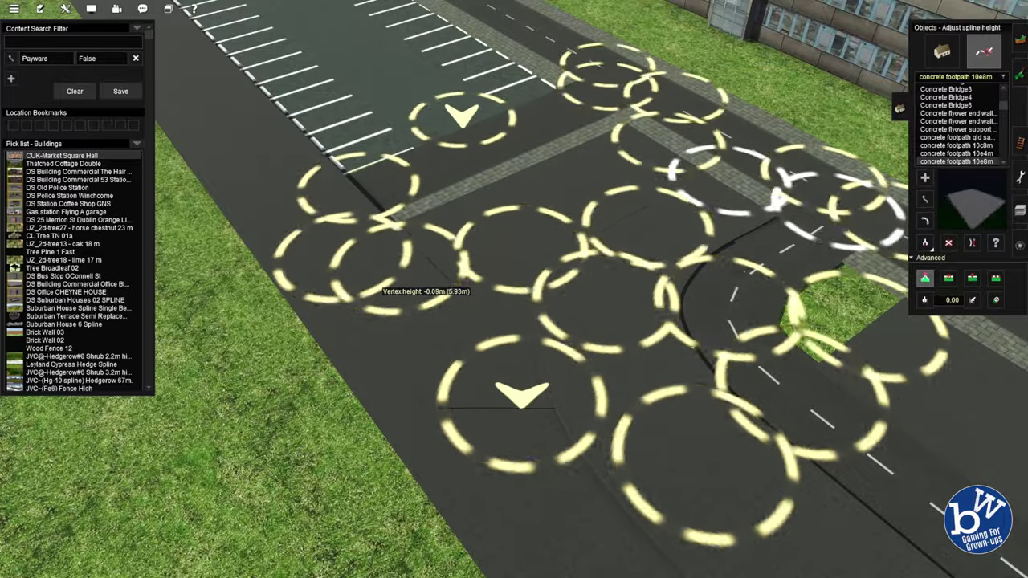
Step: Orbit the view so the road runs horizontally across the open grass
right_click_drag(506, 322, 478, 292)
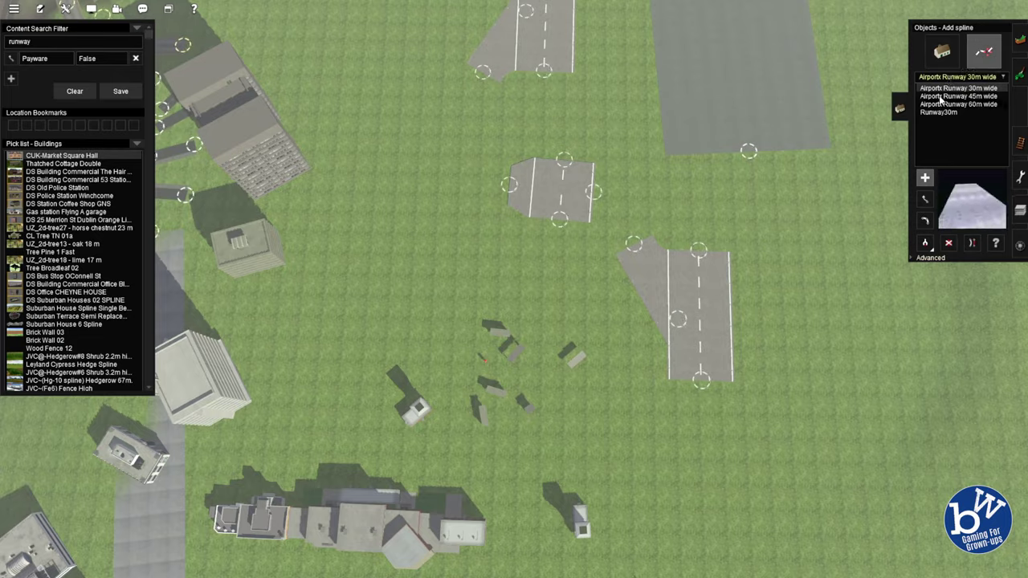
Step: Place a runway number marking on the runway, selecting the Runway30m end and Airportx Runway 07 pieces
scroll(505, 283, "down", 5)
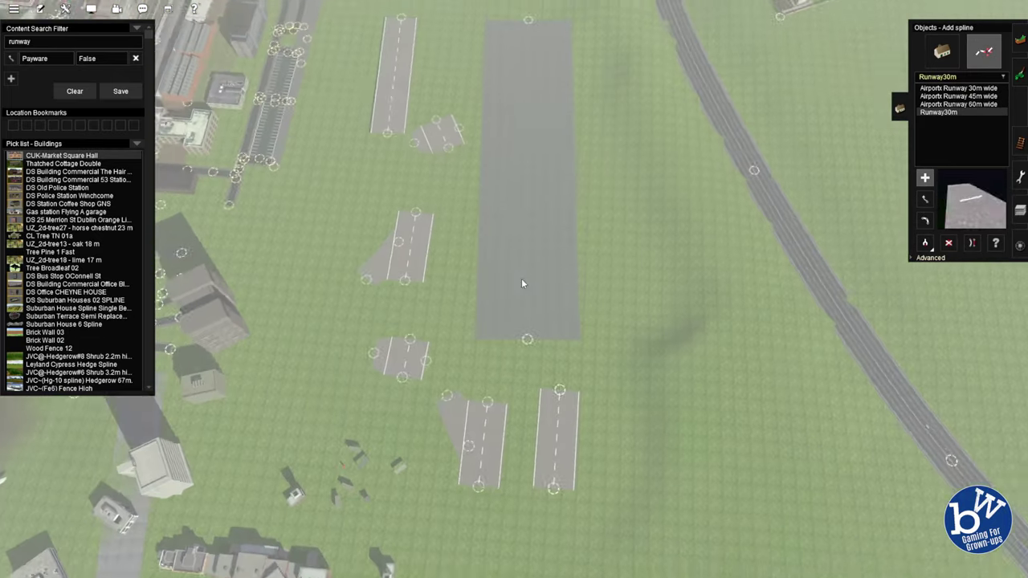
scroll(594, 233, "up", 5)
left_click(941, 128)
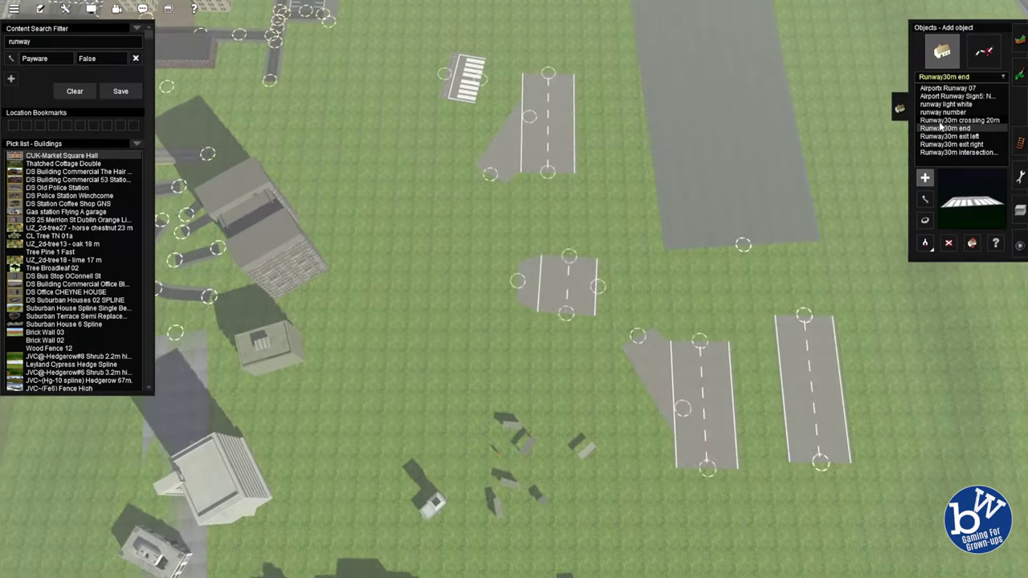
left_click(945, 111)
left_click(574, 332)
scroll(574, 331, "up", 5)
scroll(509, 342, "down", 5)
scroll(577, 186, "up", 5)
left_click(578, 186, "ctrl")
scroll(440, 351, "up", 3)
scroll(440, 351, "down", 10)
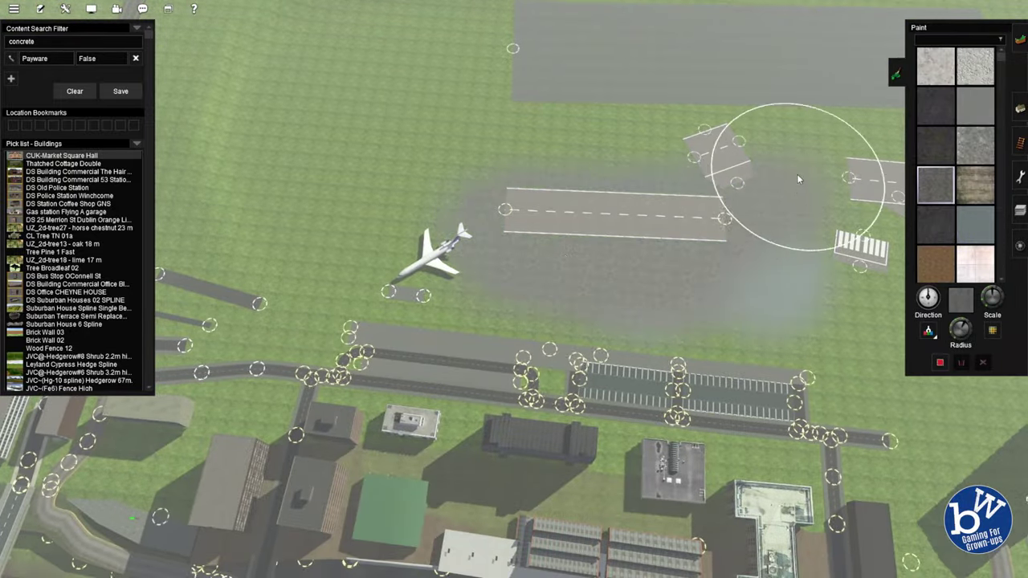
Step: Brush grey concrete ground texture across the airfield around and beside the runways
scroll(599, 95, "down", 2)
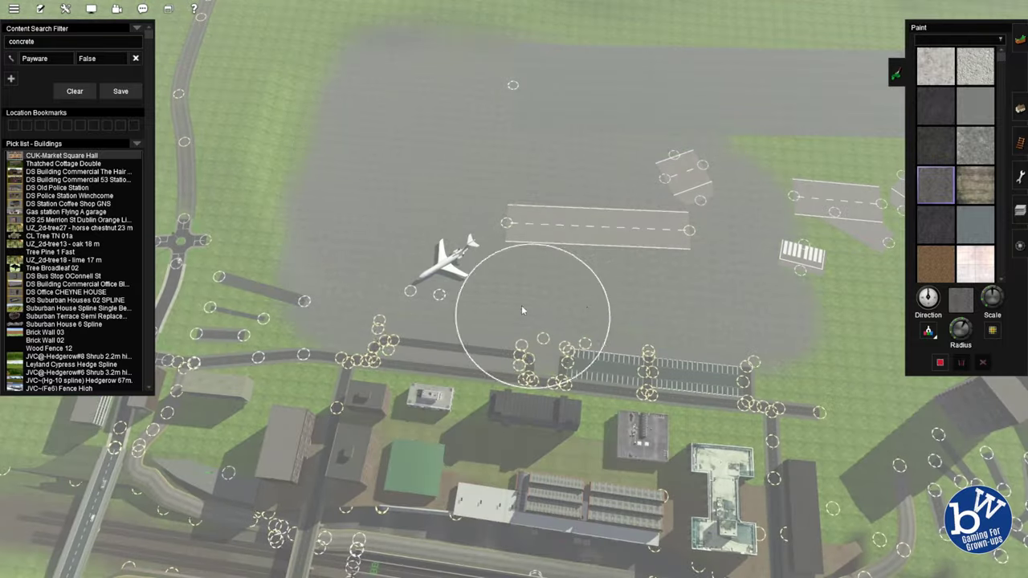
mouse_move(570, 300)
right_mouse_down()
mouse_move(466, 365)
mouse_move(570, 232)
mouse_move(516, 207)
right_mouse_up()
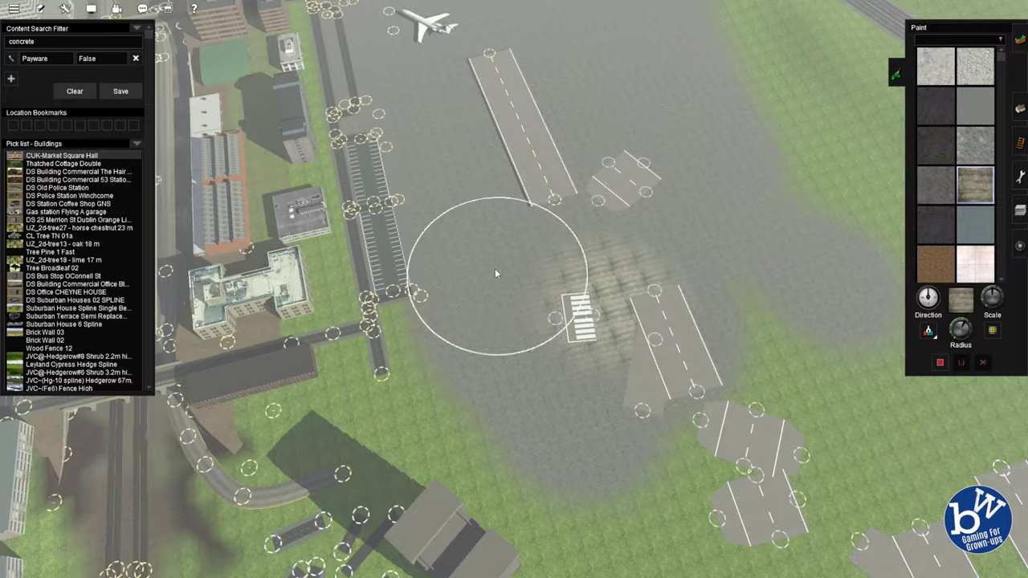
right_click_drag(488, 91, 524, 416)
right_click_drag(466, 198, 553, 265)
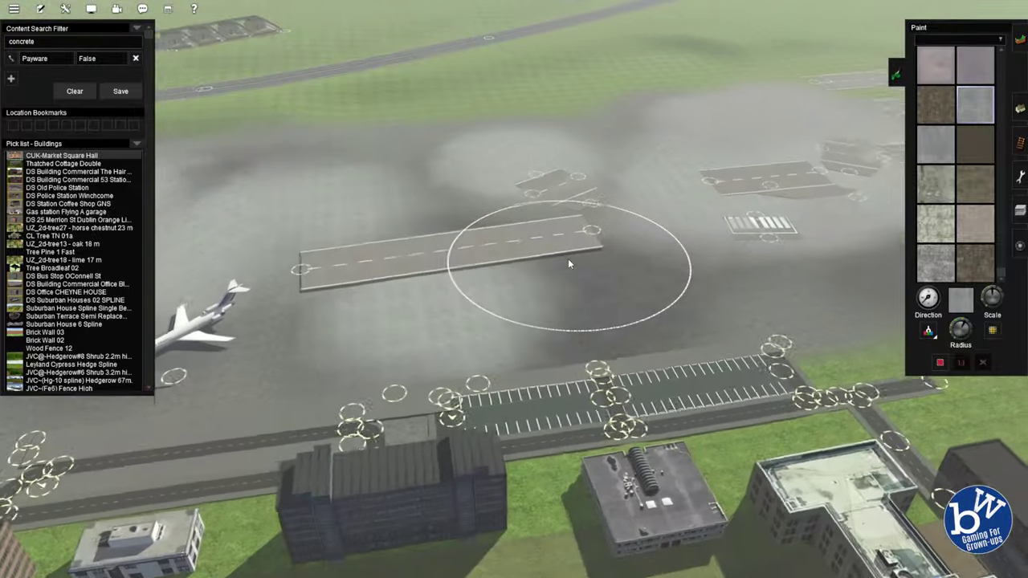
Step: Turn the terminal to face the car park and fit the curved wing against its front
key("F3")
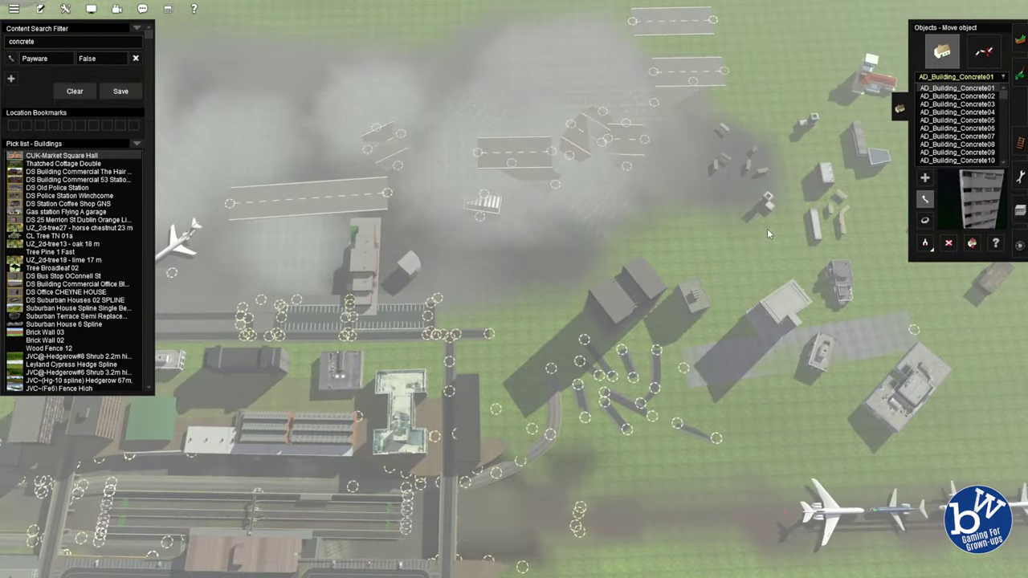
scroll(531, 273, "up", 10)
key("r")
left_click_drag(747, 265, 771, 305)
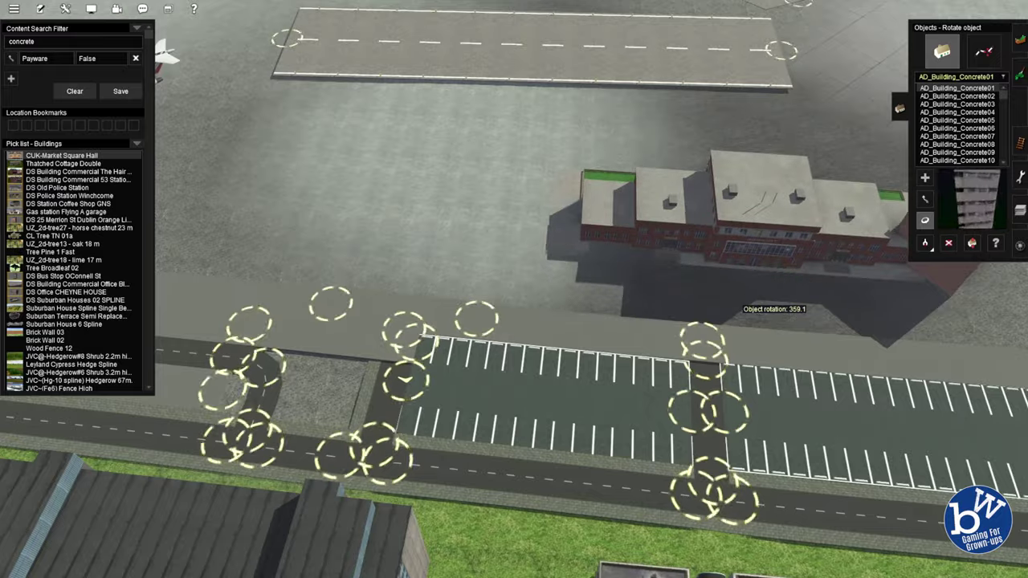
key("m")
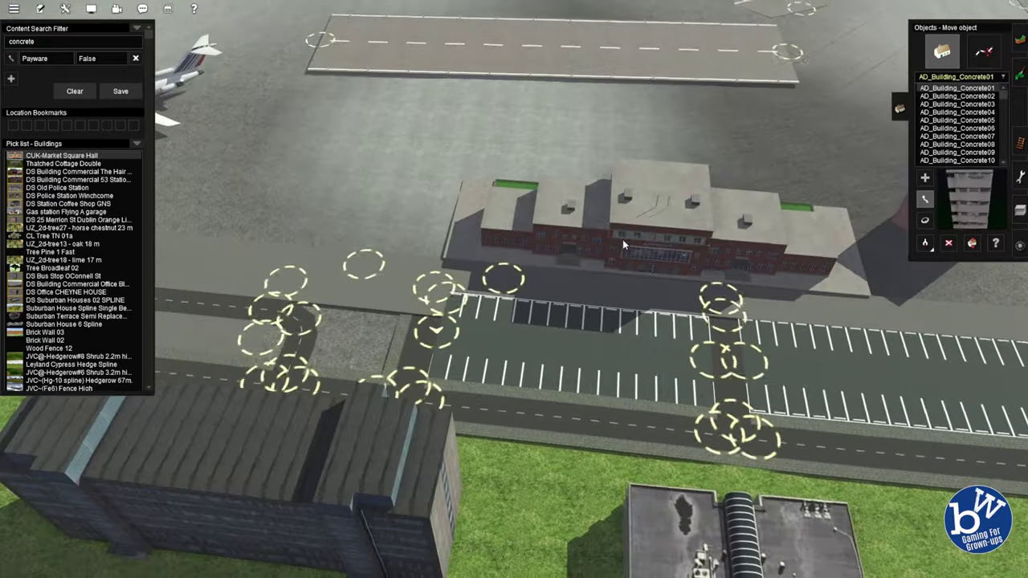
right_click_drag(634, 257, 587, 235)
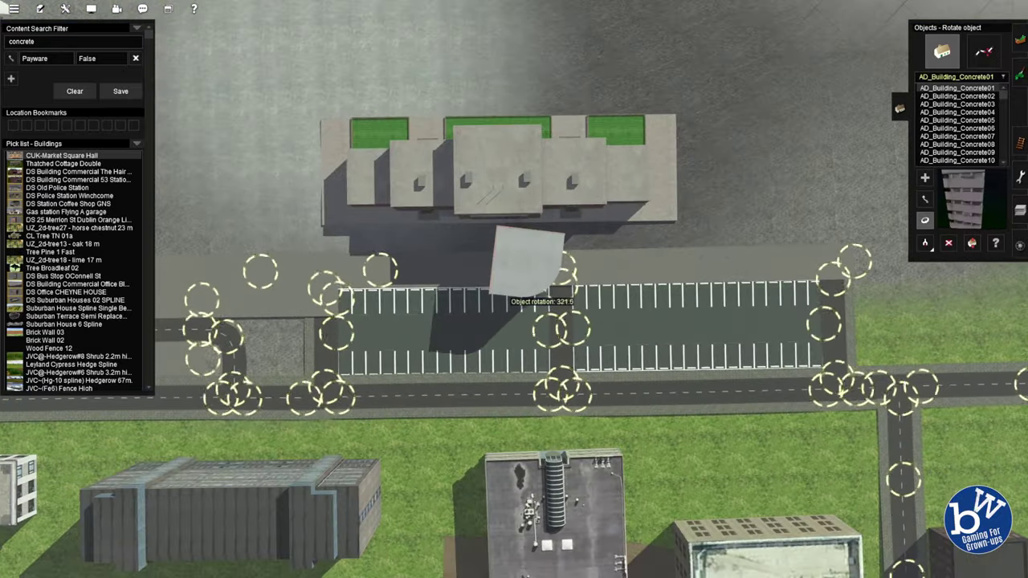
right_click_drag(517, 283, 536, 233)
scroll(508, 229, "up", 5)
Step: Rotate the Brick Office 9 Door 1a White entrance canopy to fit the curved wing
key("r")
key("m")
right_click_drag(671, 253, 503, 305)
scroll(518, 296, "down", 5)
scroll(504, 305, "up", 5)
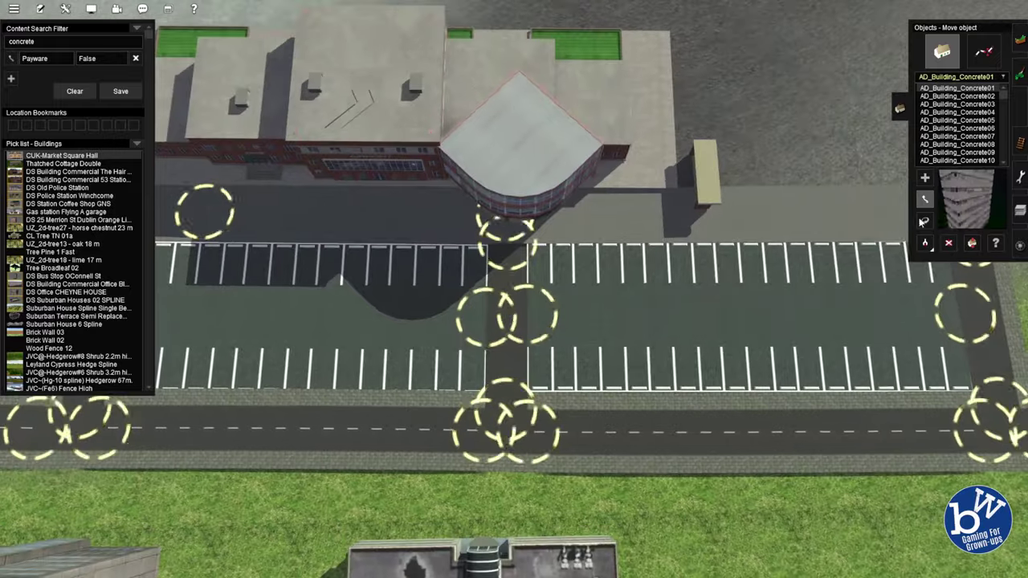
key("m")
right_click_drag(737, 215, 713, 184)
right_click_drag(533, 259, 528, 296)
key("r")
right_click_drag(601, 245, 492, 238)
key("m")
Step: Slide the first canopy door along the terminal front
scroll(553, 239, "up", 3)
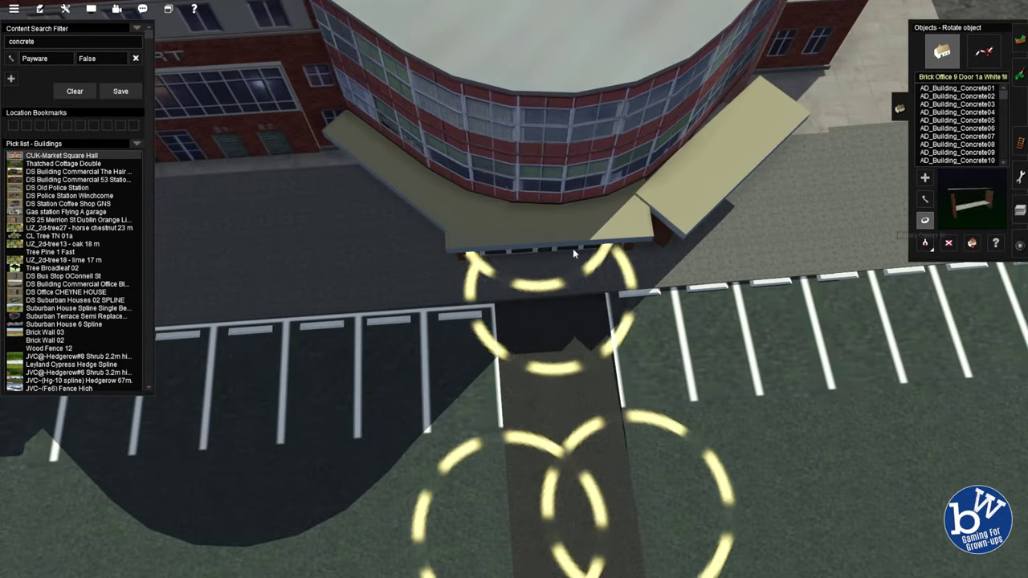
key("m")
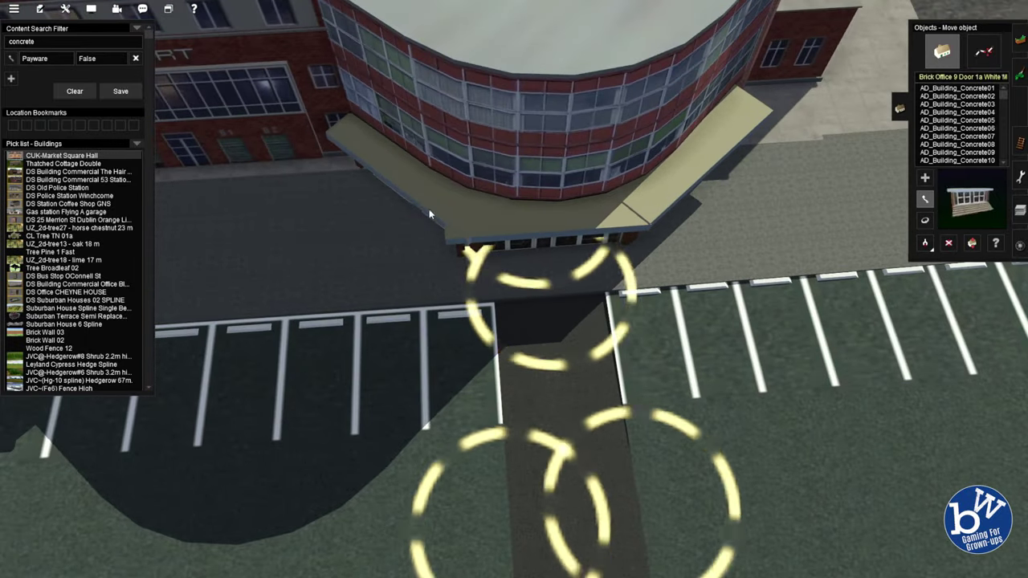
right_click_drag(412, 202, 416, 270)
scroll(465, 241, "up", 3)
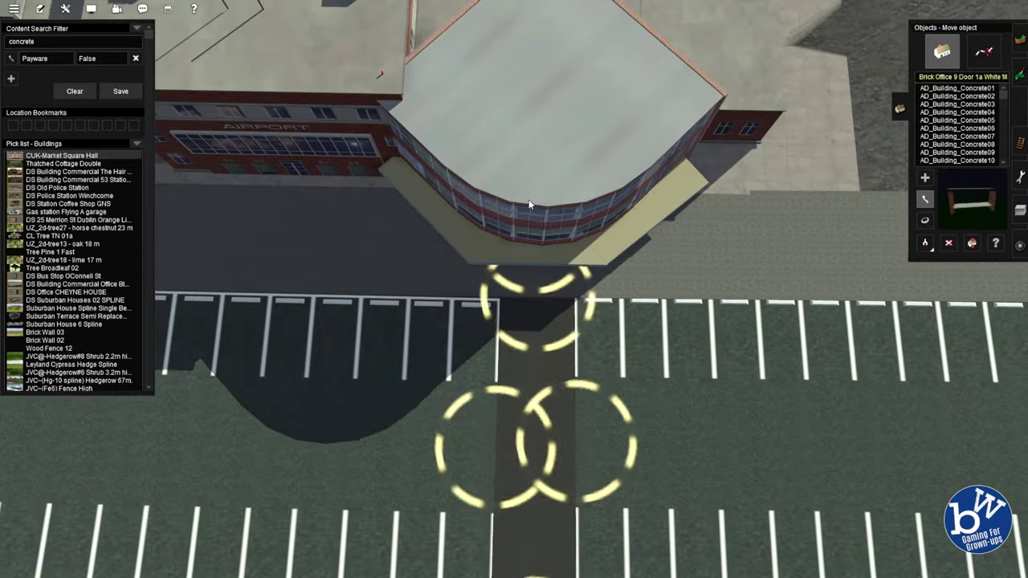
right_click_drag(524, 207, 459, 233)
scroll(447, 282, "up", 2)
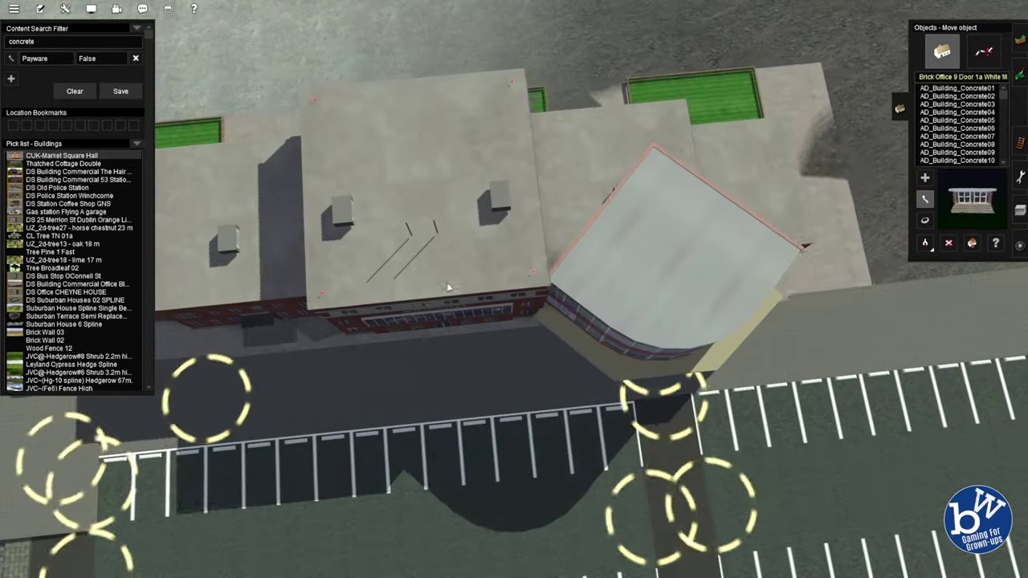
Step: Place a second, shorter Brick Office 9 Door canopy and adjust its rotation and height
right_click_drag(478, 280, 537, 278)
scroll(536, 276, "up", 5)
key("r")
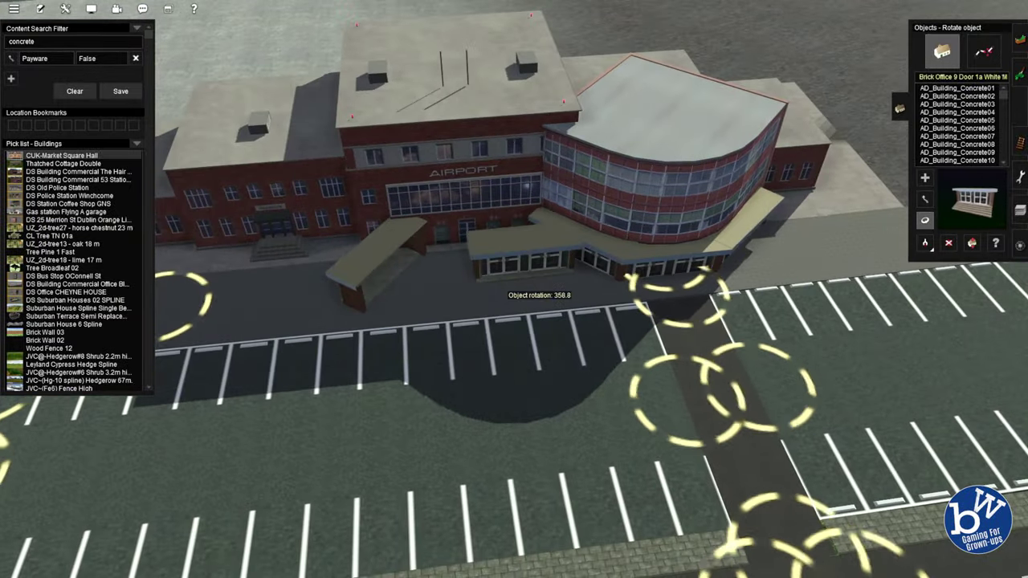
right_click_drag(406, 300, 491, 223)
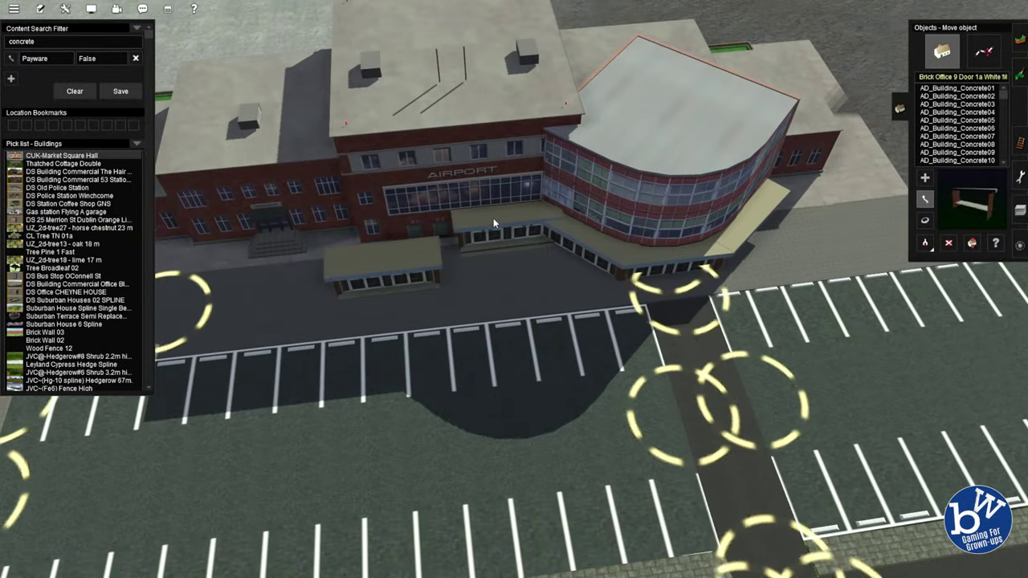
scroll(493, 218, "up", 3)
key("h")
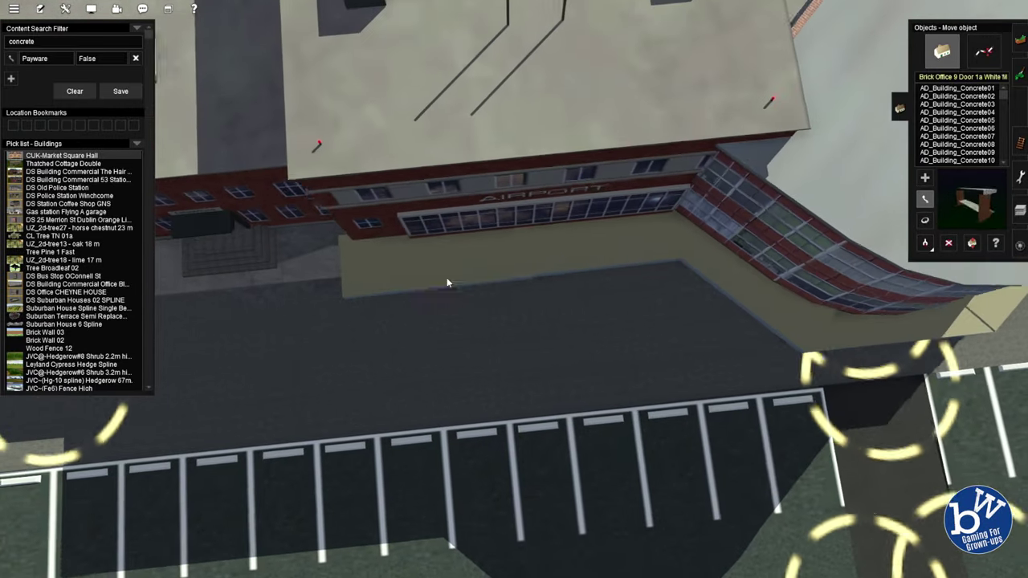
scroll(482, 289, "down", 5)
key("m")
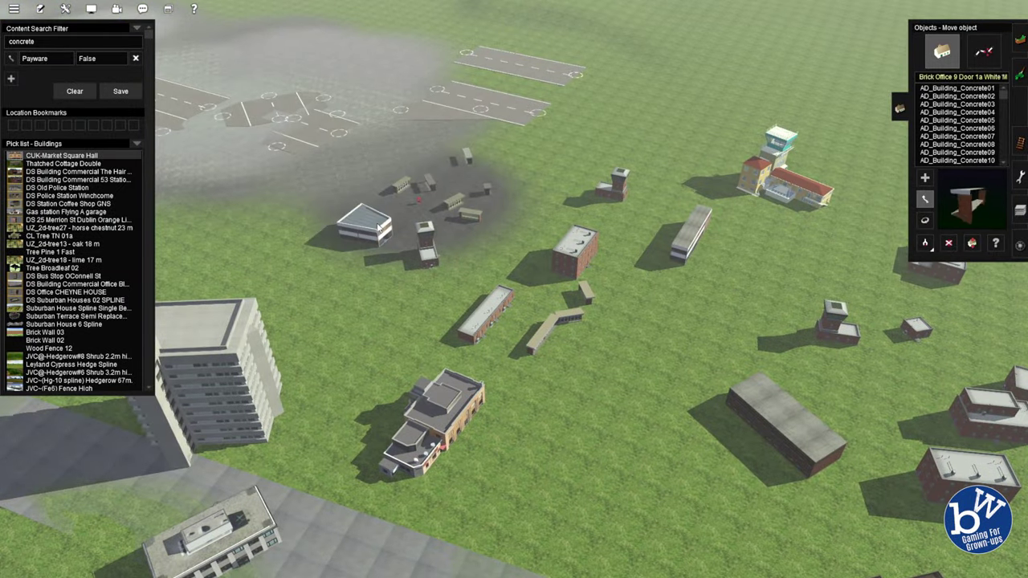
right_click_drag(379, 229, 487, 264)
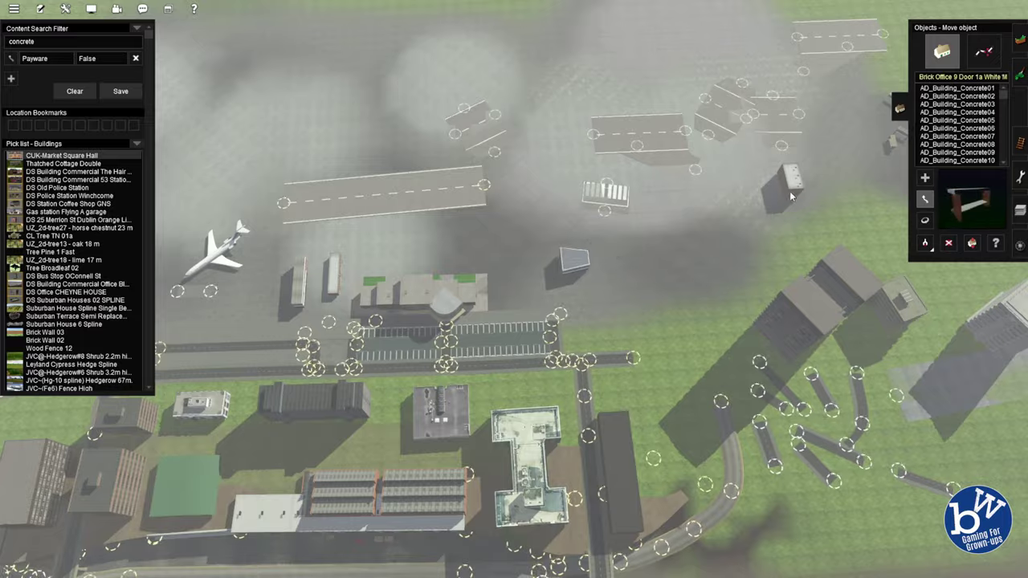
Step: Move a Factory Office 2 wing against the terminal's airside onto the apron
scroll(791, 195, "up", 10)
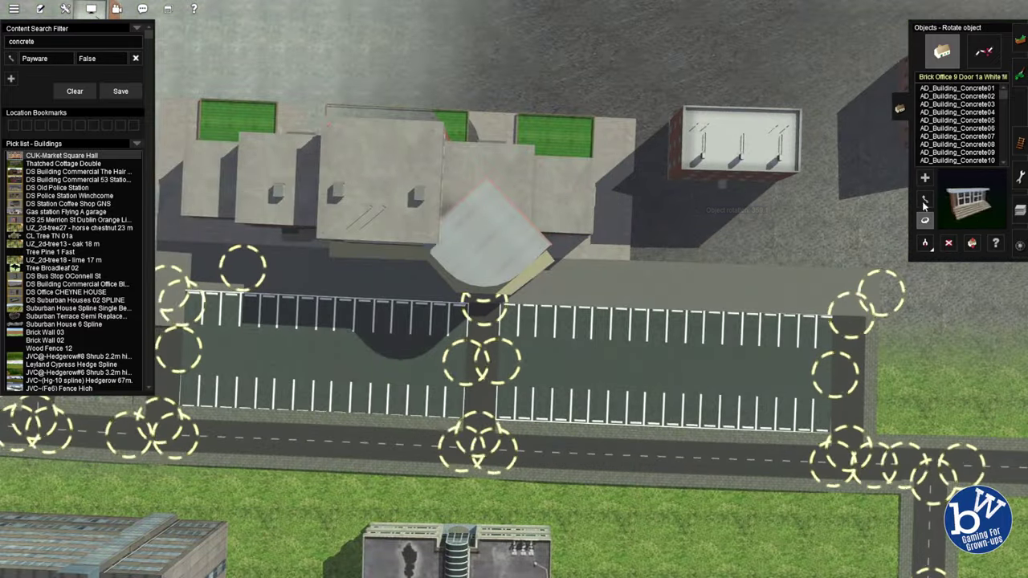
left_click(924, 201)
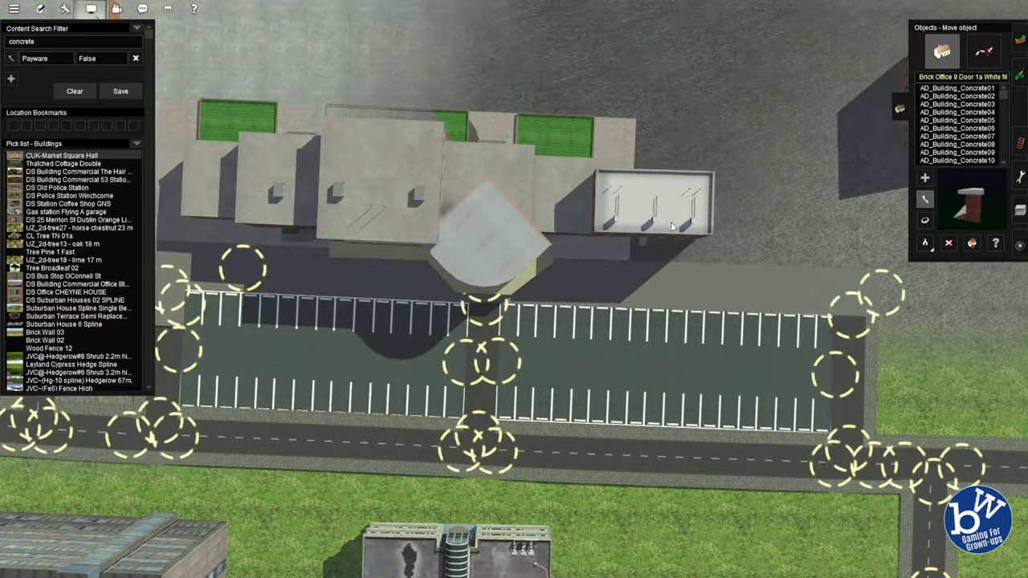
scroll(444, 166, "down", 5)
scroll(444, 166, "up", 5)
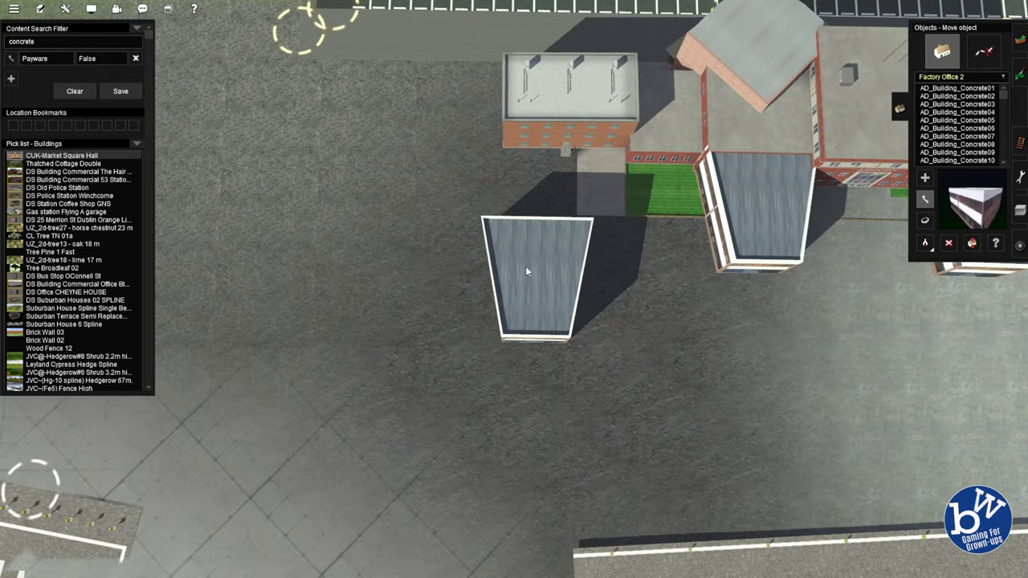
left_click_drag(526, 272, 486, 241)
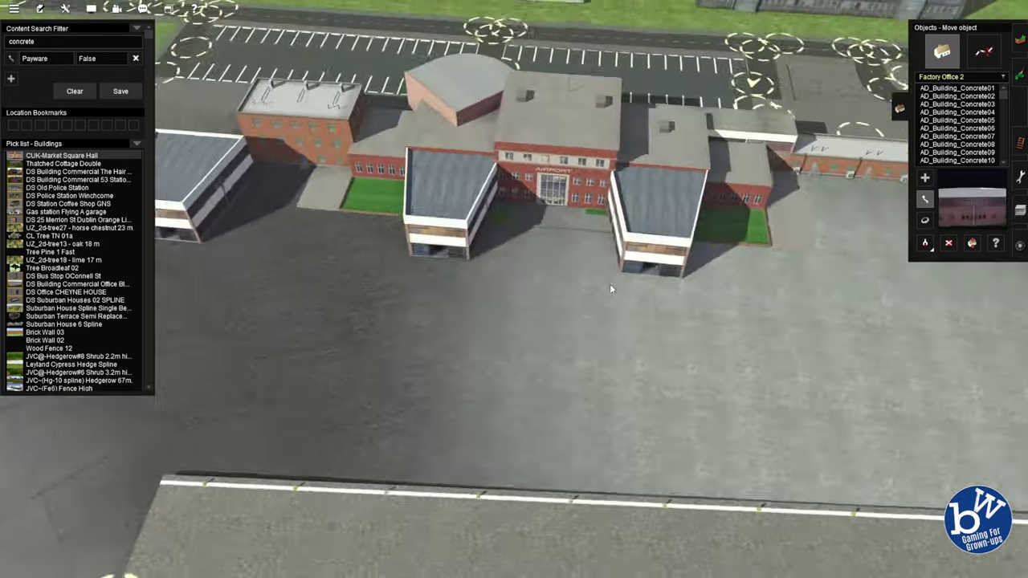